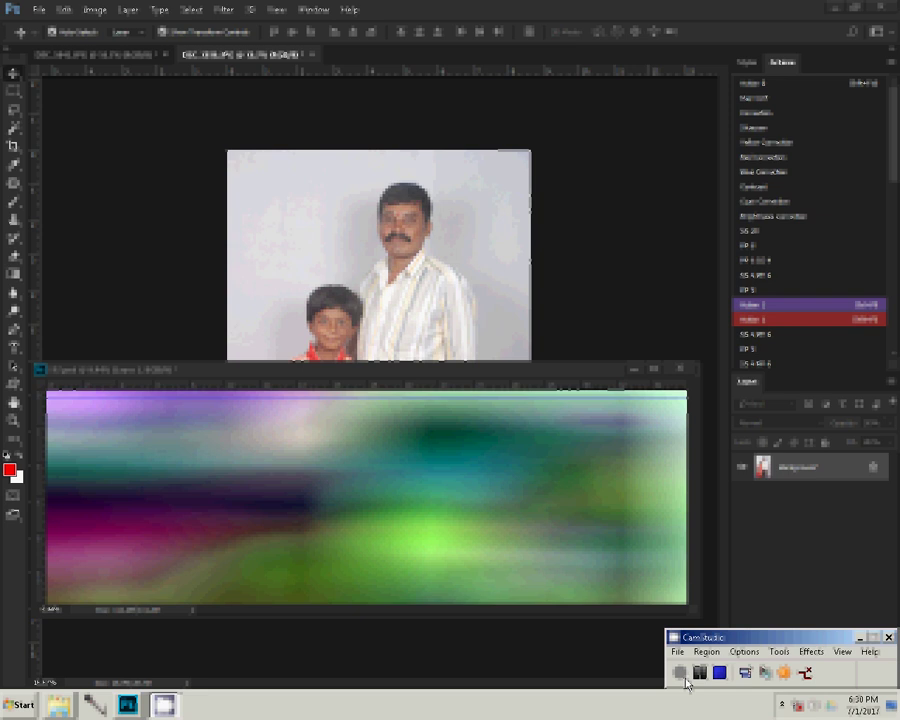
Resize the couple's photo, copy it into the blurred panorama, and close its source unsaved.
click(681, 673)
click(95, 10)
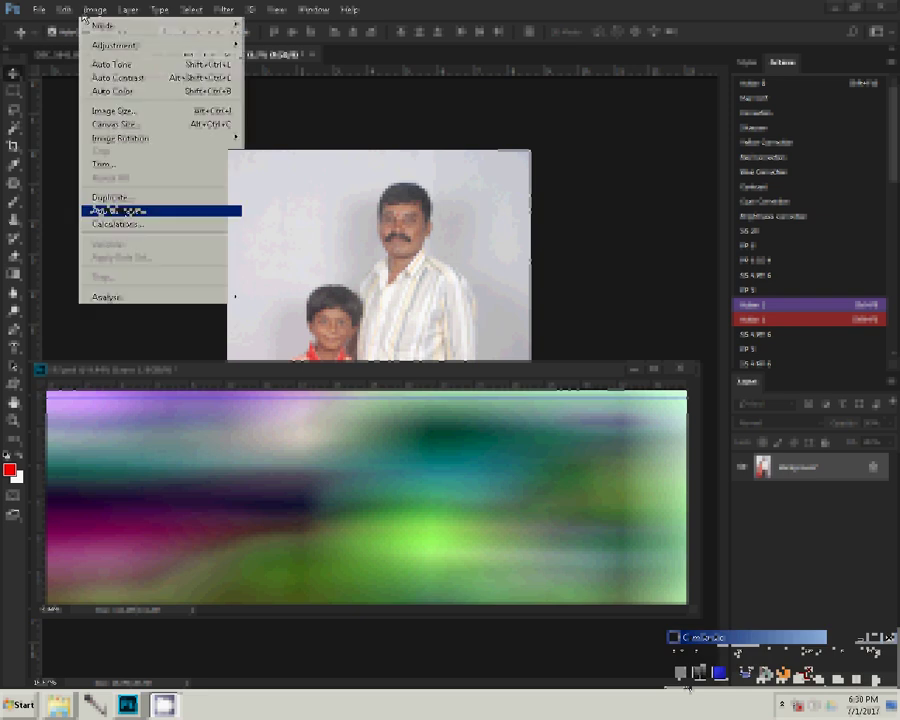
click(121, 112)
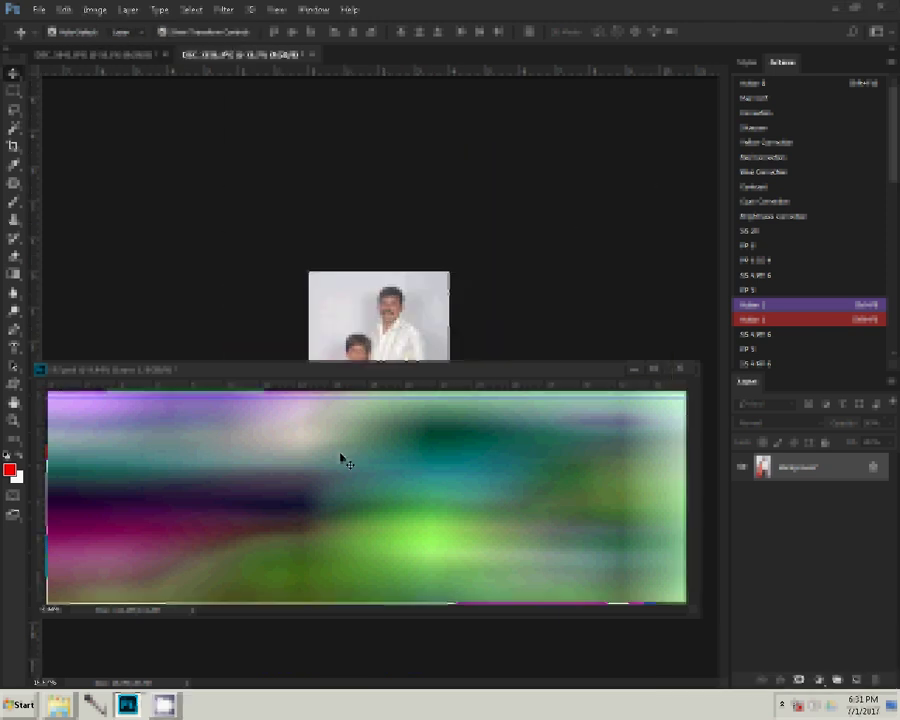
drag(508, 362, 341, 456)
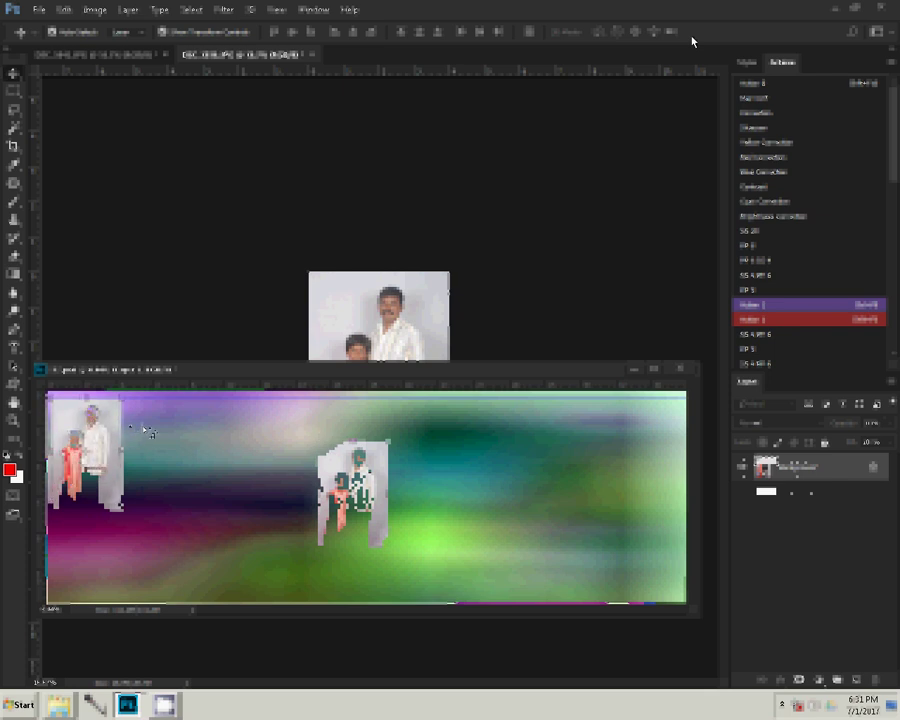
click(312, 54)
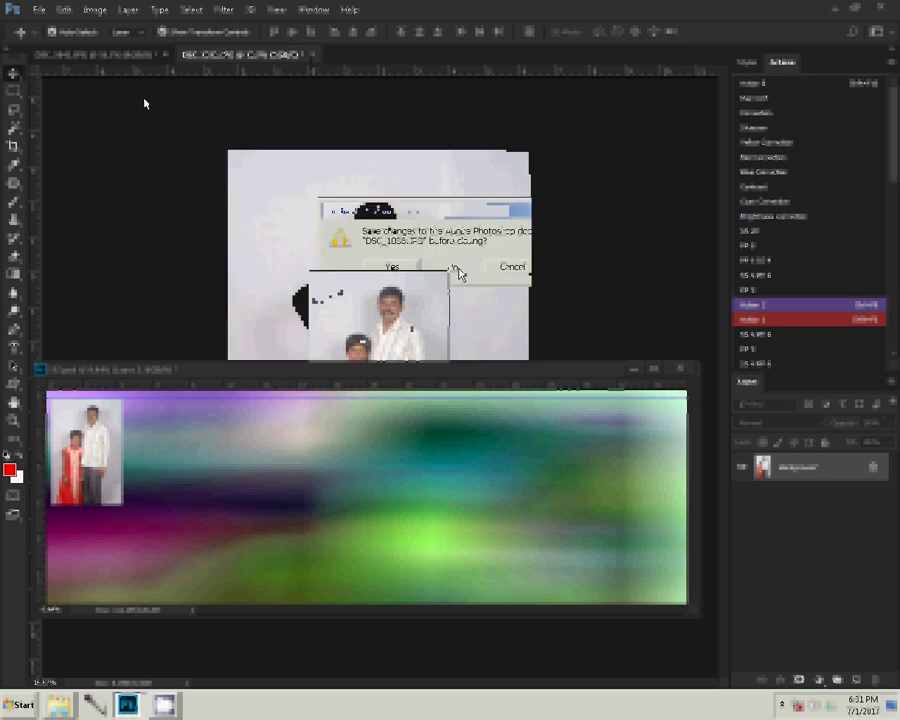
click(457, 268)
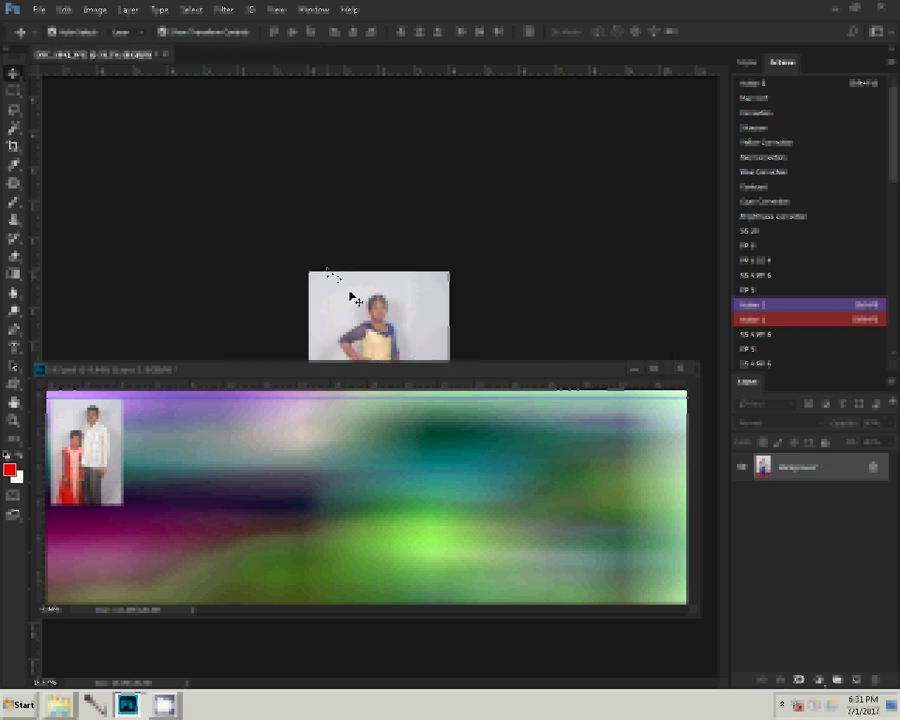
Place the girl's photo beside it in the panorama and close its source without saving.
mouse_move(330, 274)
mouse_down()
mouse_move(173, 472)
mouse_move(151, 416)
mouse_up()
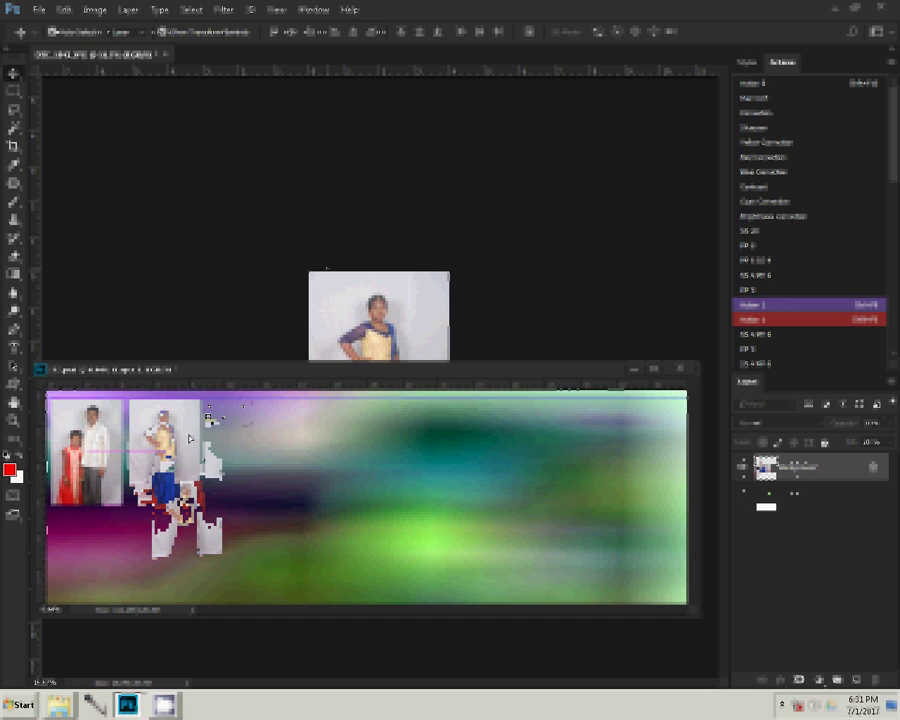
key(Return)
key(ctrl+w)
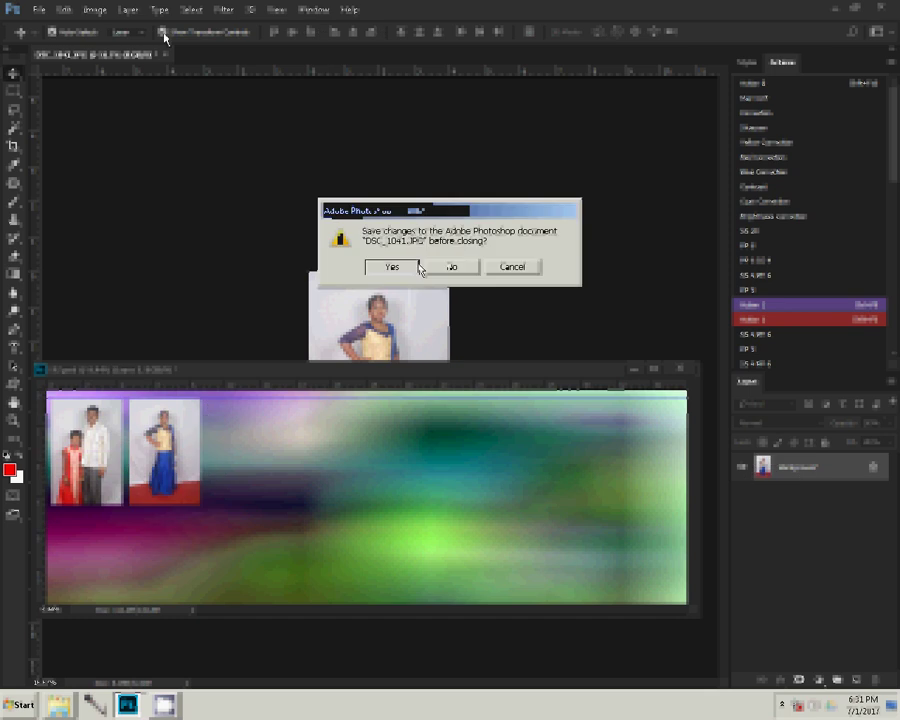
click(452, 268)
mouse_move(127, 705)
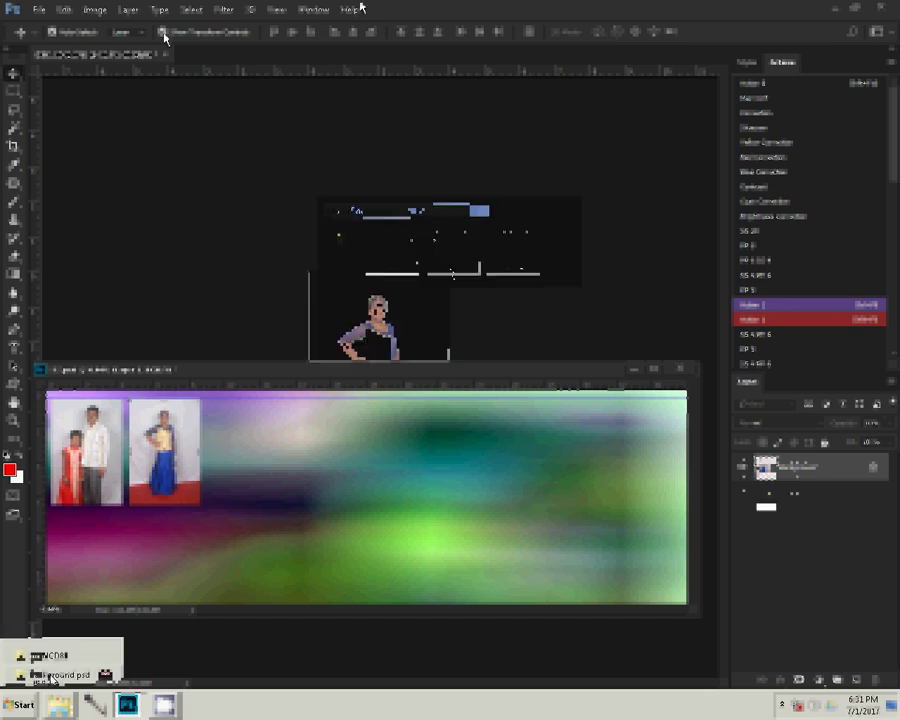
Select DSC_0978, DSC_0981, DSC_0982, DSC_1031, DSC_1034 and DSC_1035 in the 101NCD80 folder.
click(35, 655)
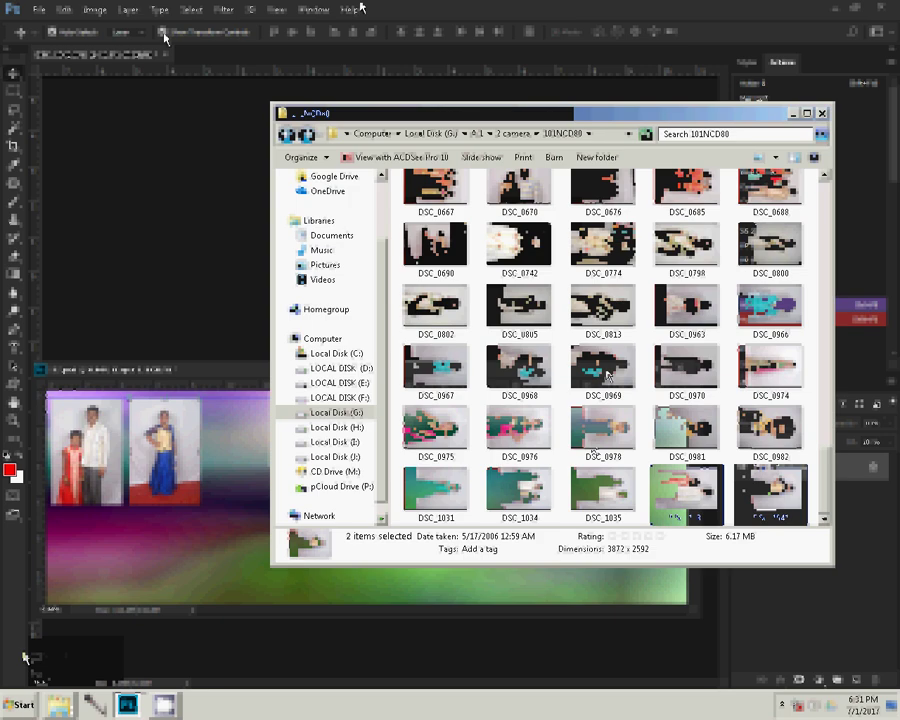
click(603, 490)
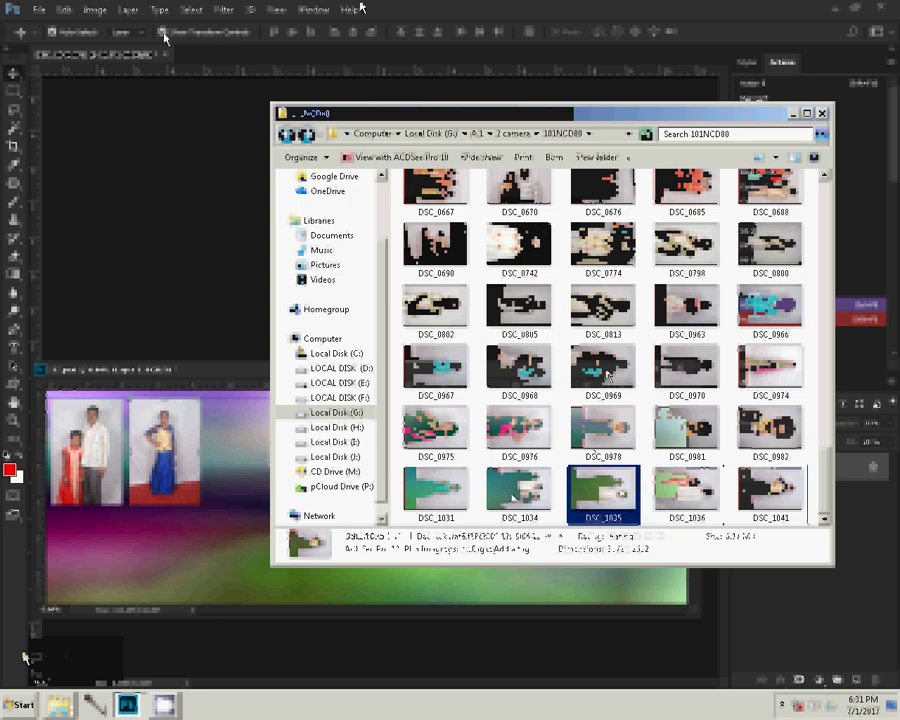
shift+click(435, 490)
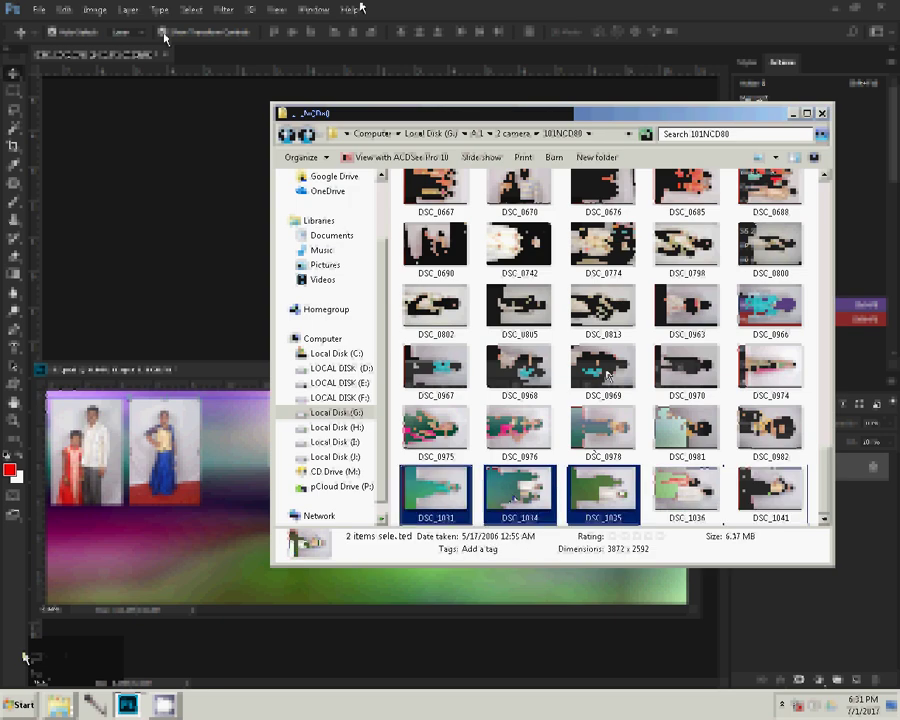
ctrl+click(765, 436)
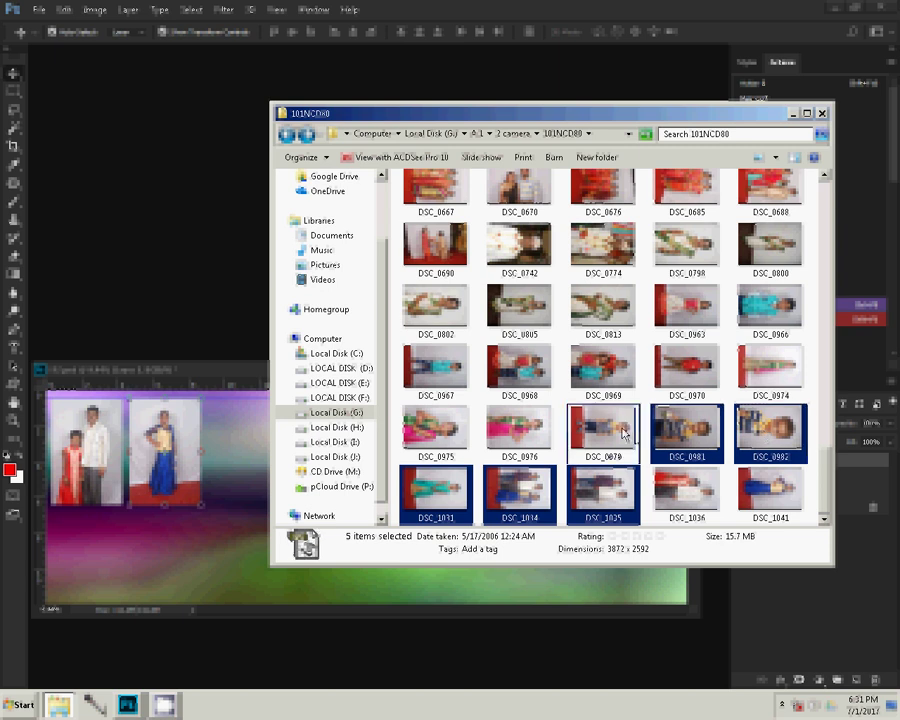
ctrl+click(626, 432)
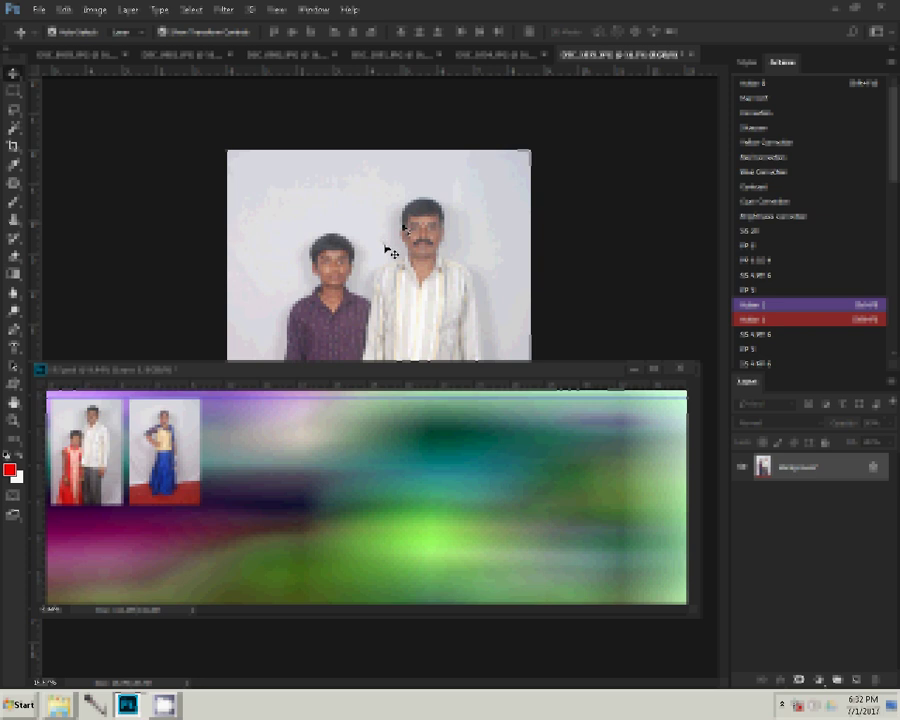
Resize the boy-and-man photo and align it in the panorama beside the first two portraits.
key(ctrl+shift+x)
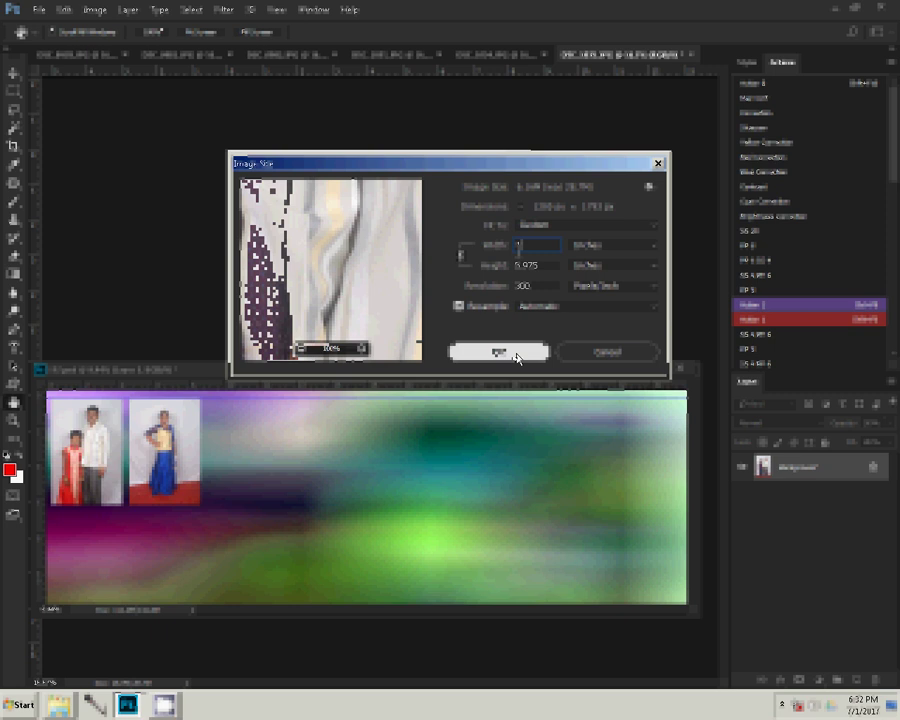
click(515, 352)
key(ctrl+v)
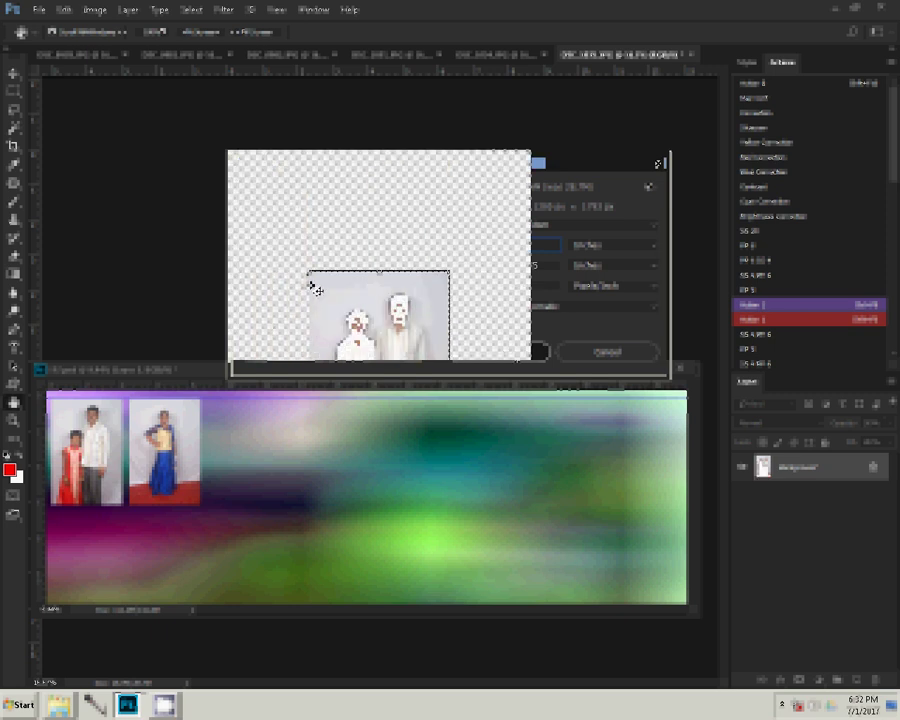
key(ctrl+BackSpace)
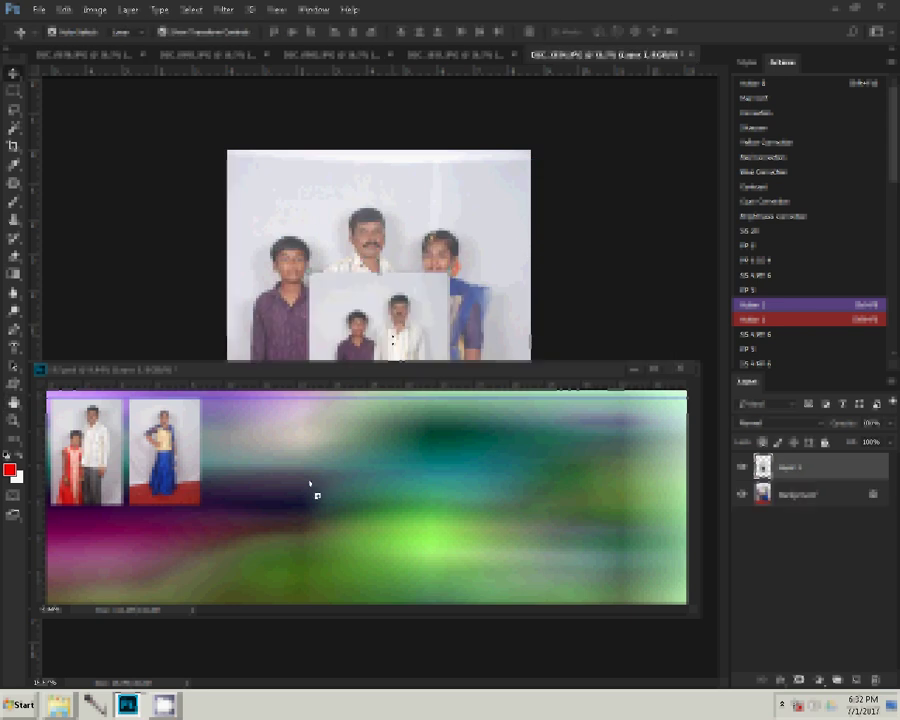
drag(442, 400, 316, 494)
drag(272, 440, 251, 433)
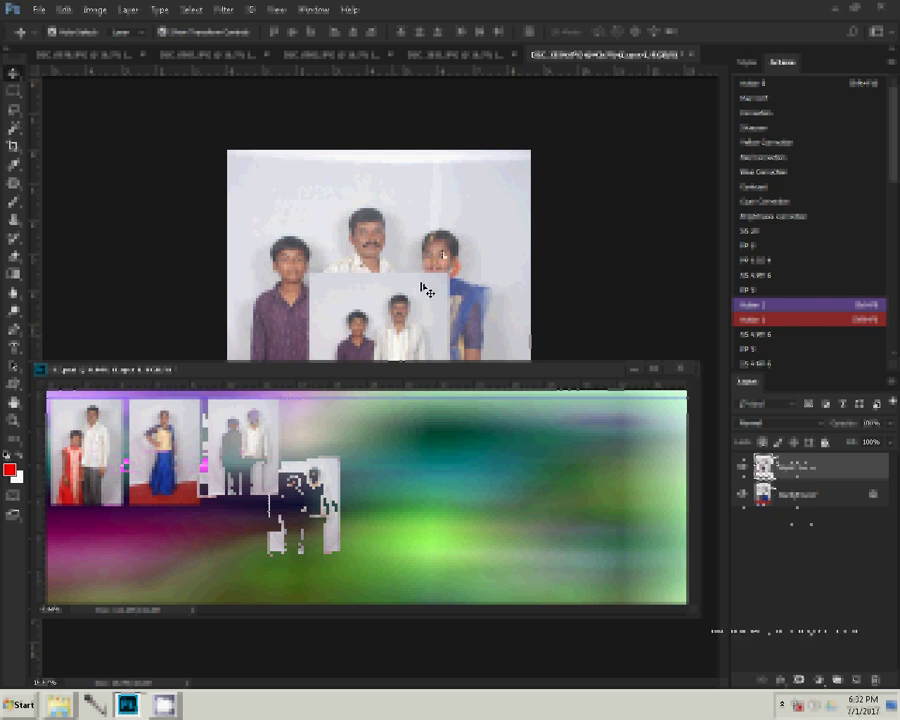
key(Delete)
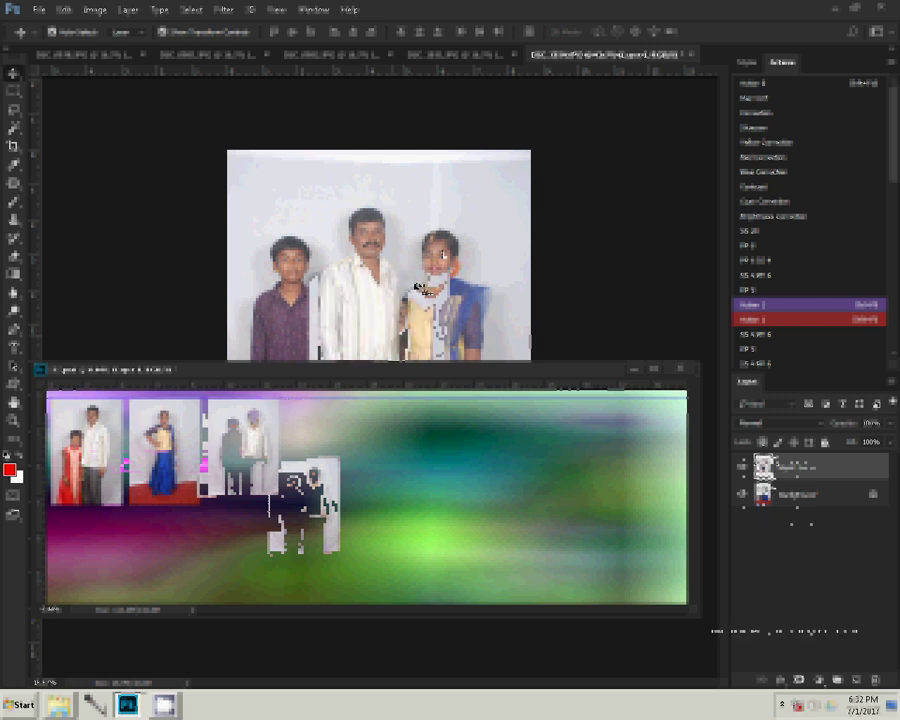
Resize the family photo and close it without saving changes.
key(F2)
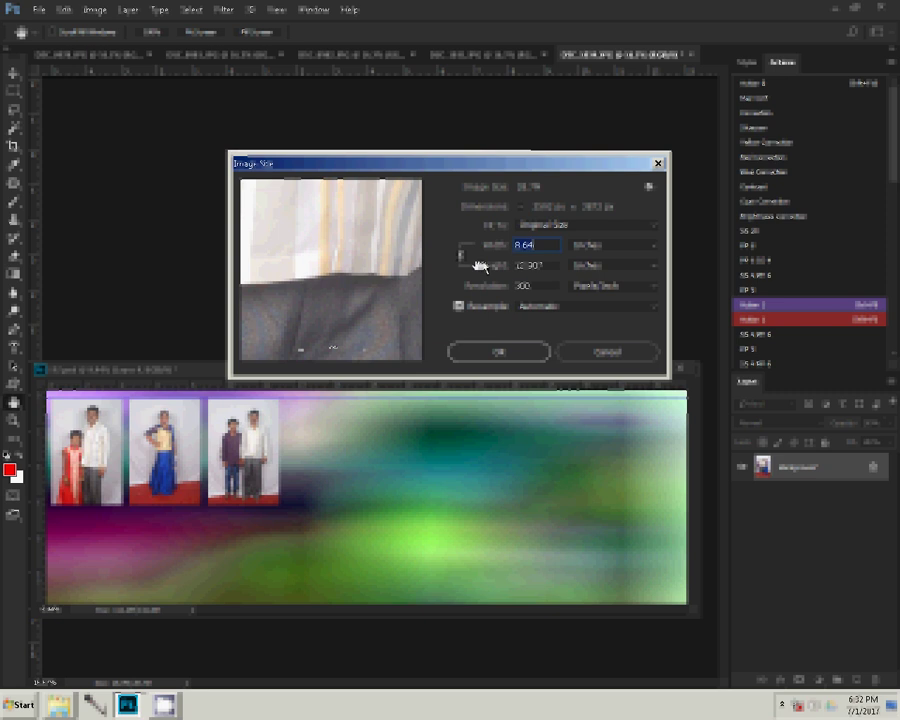
click(481, 353)
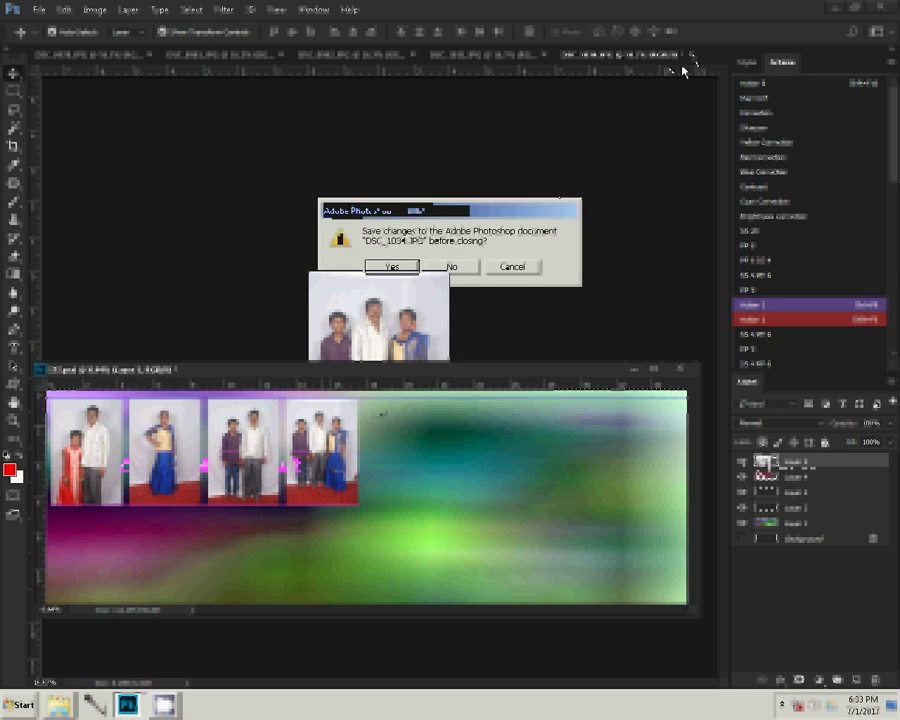
click(466, 268)
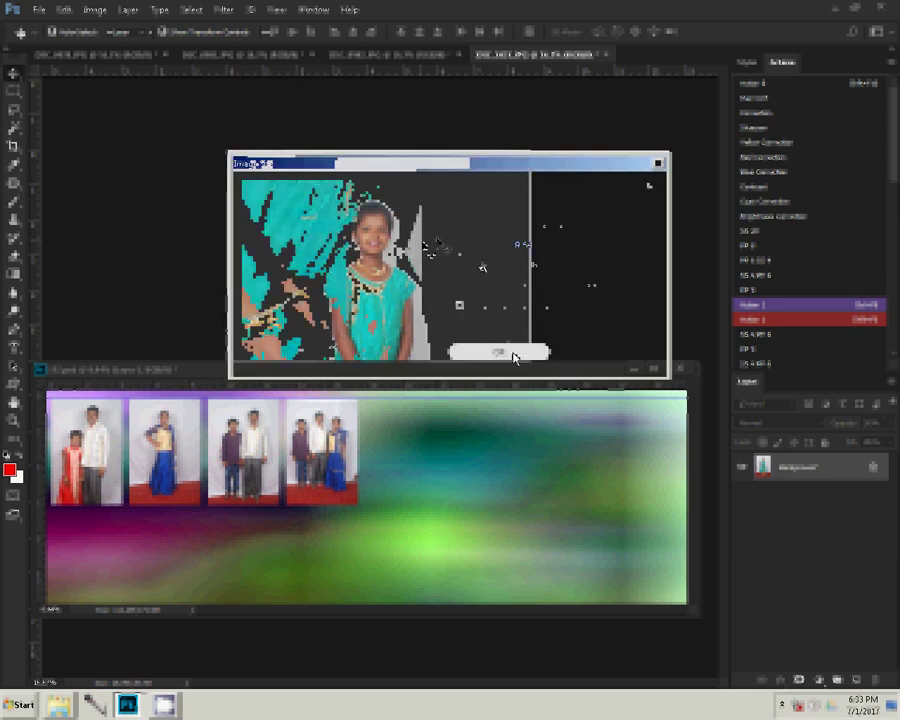
Place the teal-dress girl's photo at the right end of the top row and close its source.
click(515, 354)
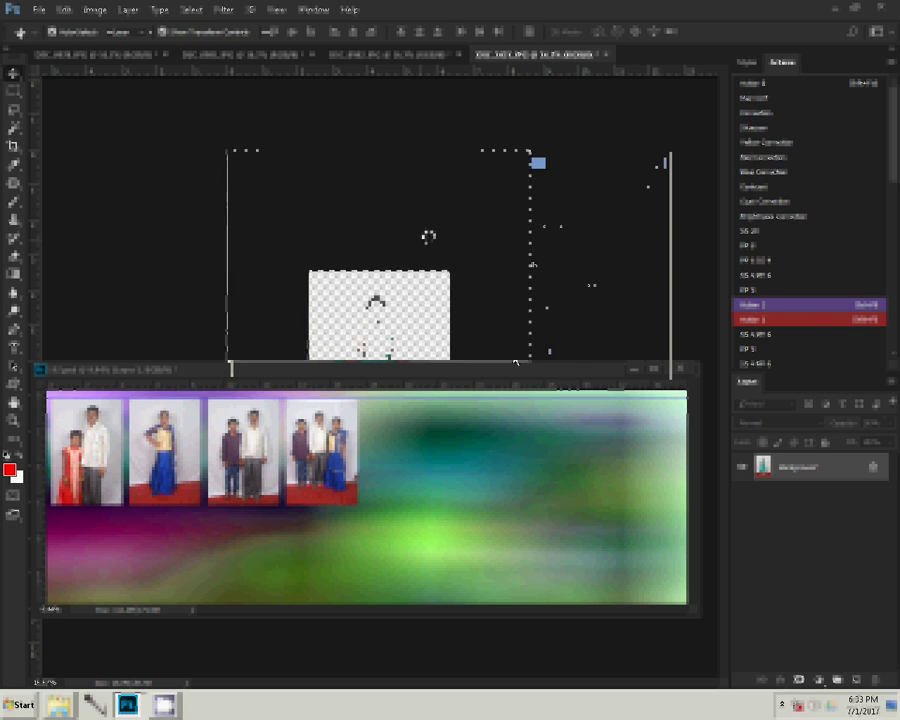
drag(545, 424, 645, 440)
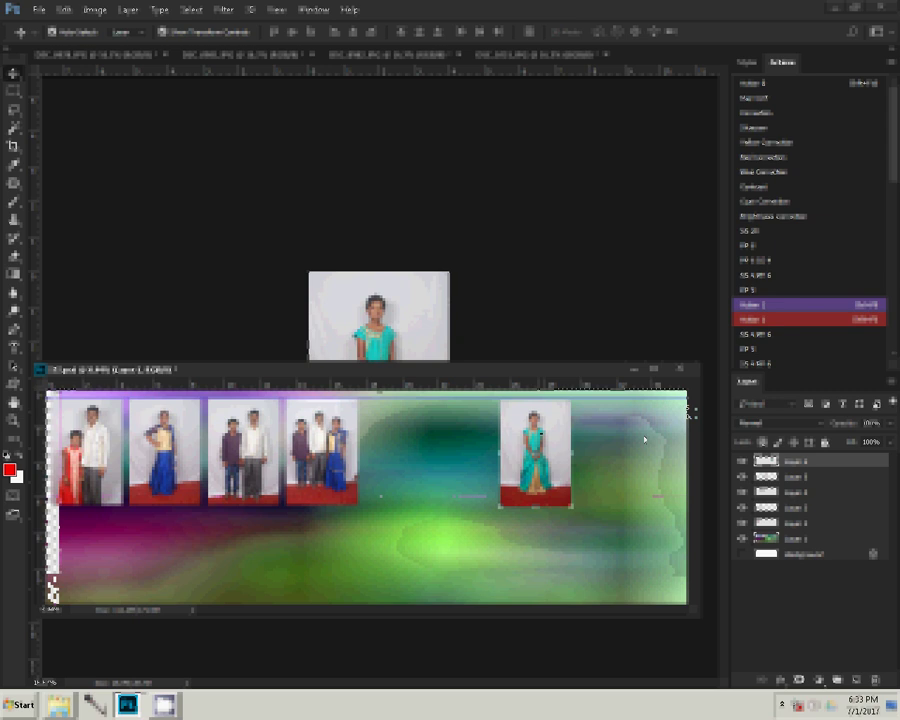
key(ctrl+z)
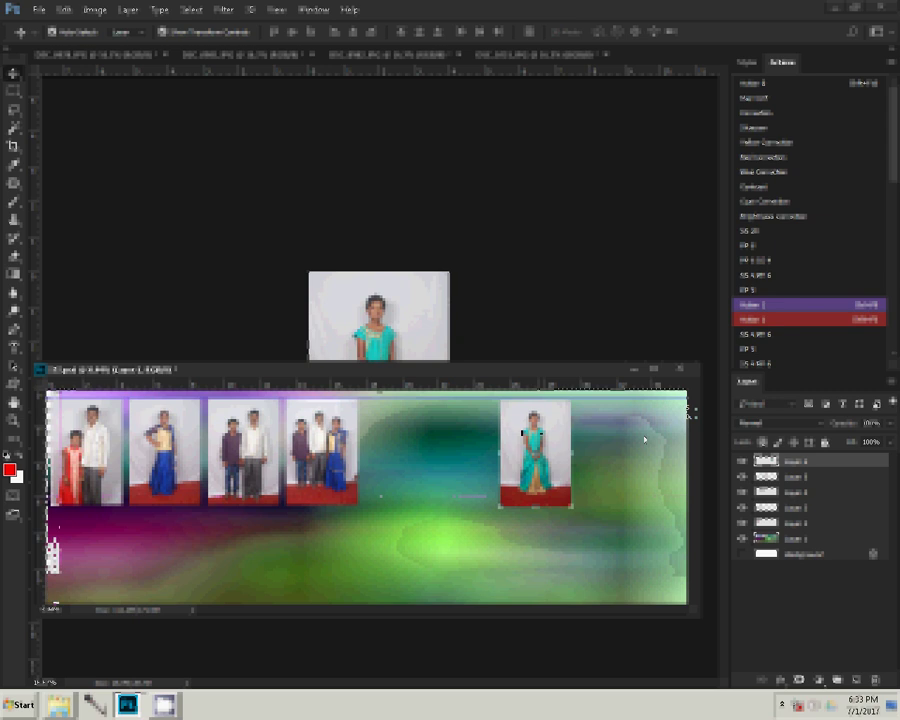
drag(645, 440, 641, 440)
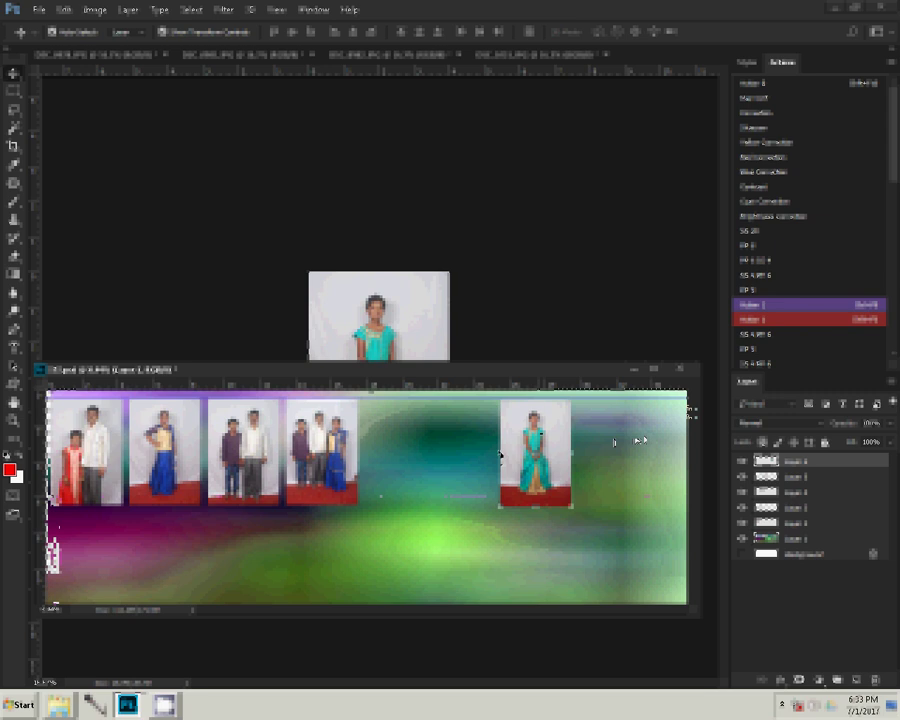
key(ctrl+z)
drag(520, 417, 630, 417)
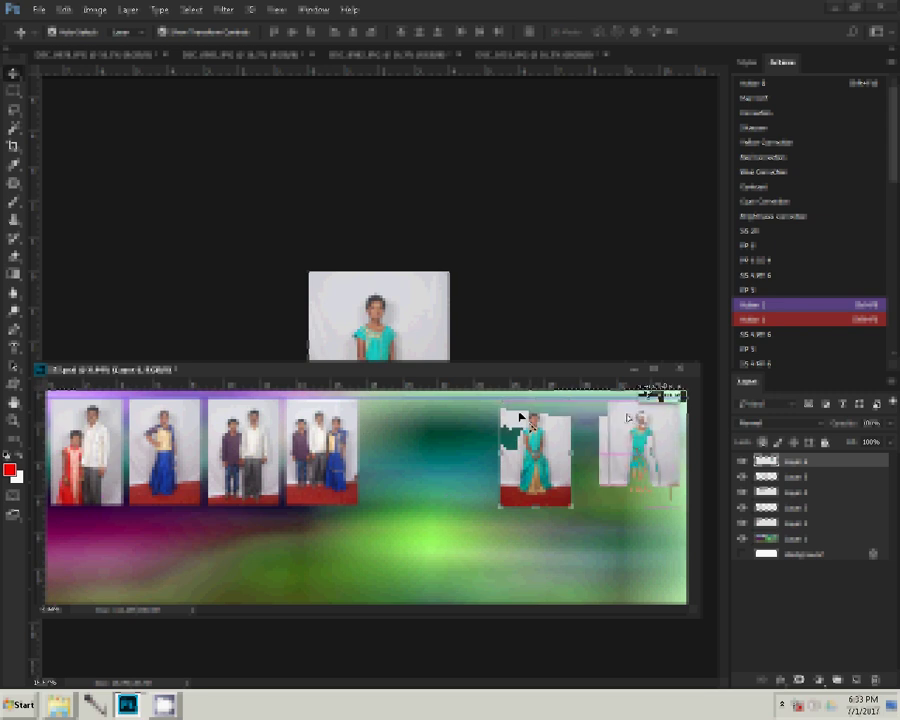
key(ctrl+w)
text(4)
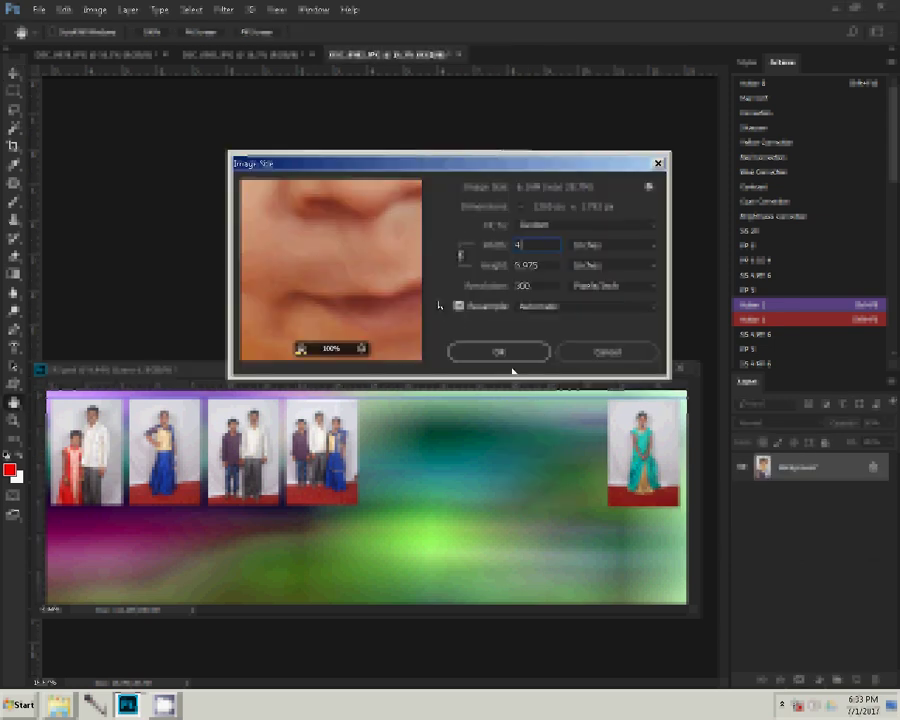
Resize the next photo and close its document without saving.
click(501, 354)
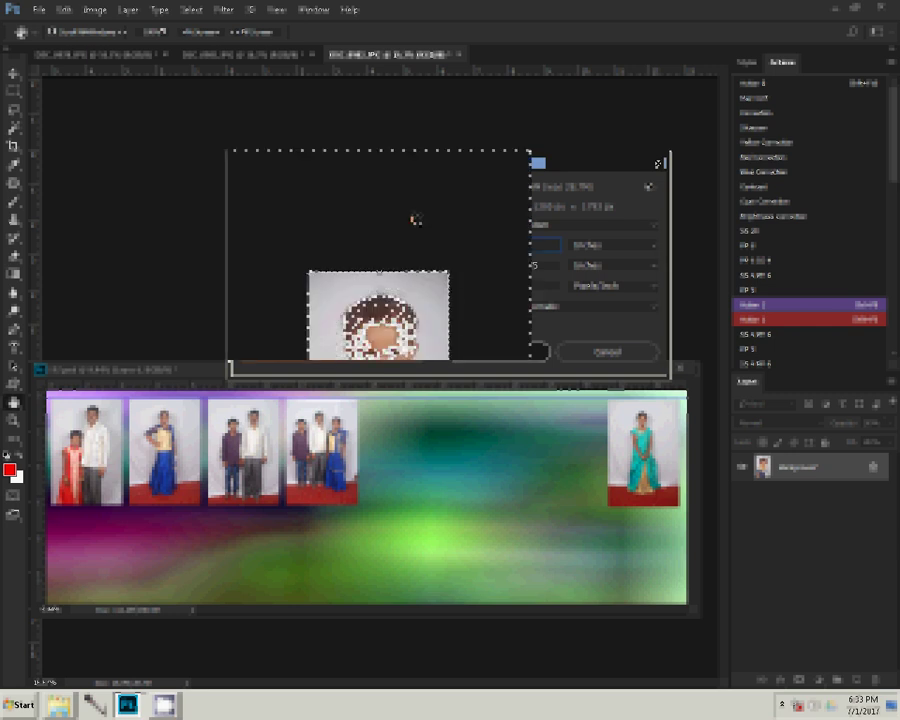
click(460, 55)
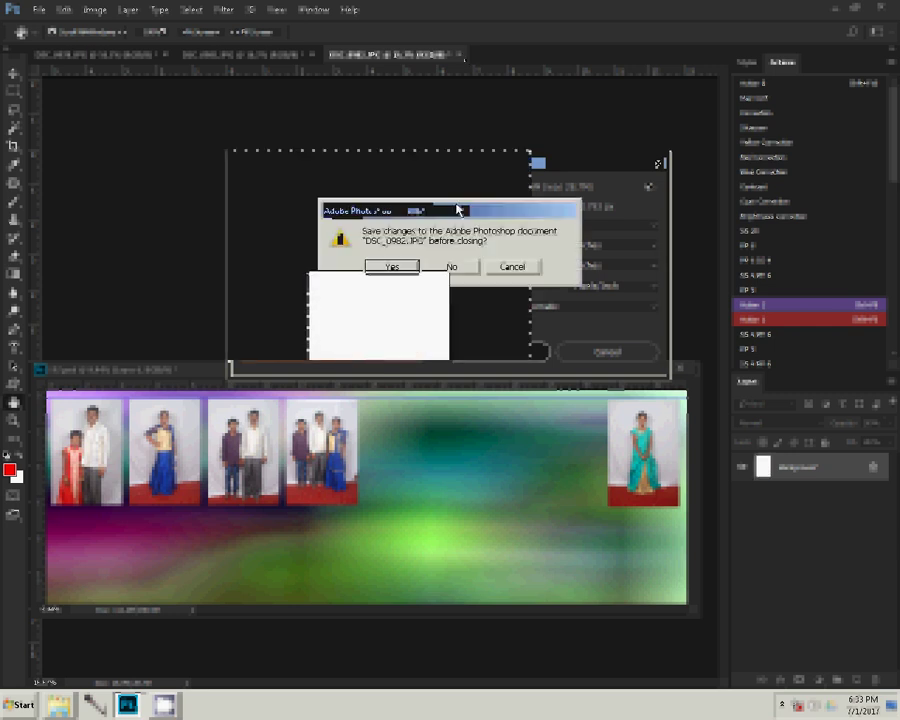
click(452, 267)
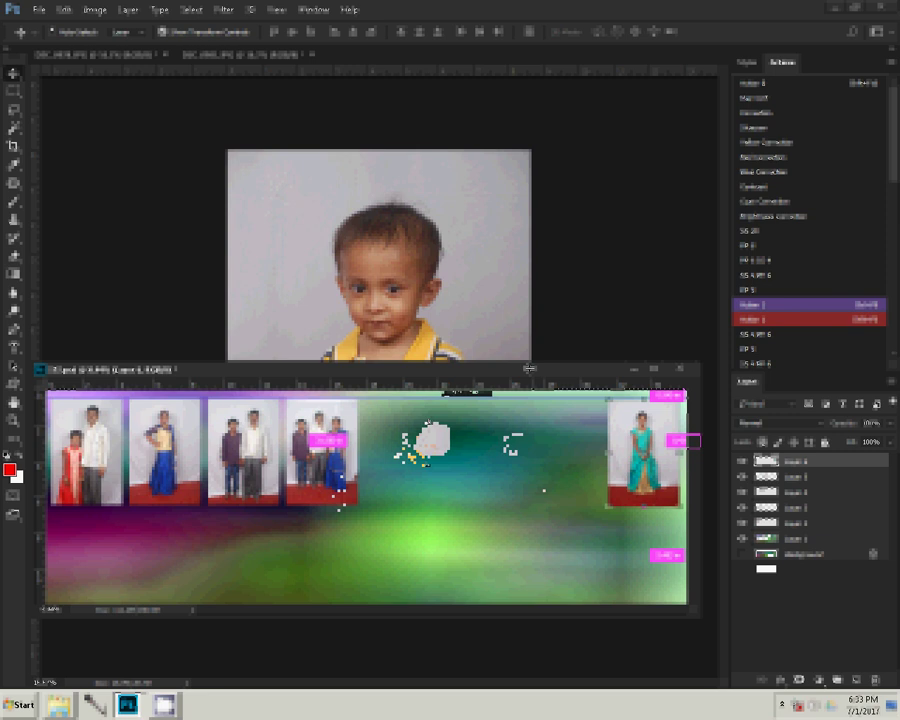
Place the boy's photo in the fifth slot, resize the child photo, and close DSC_0981 unsaved.
drag(430, 440, 432, 428)
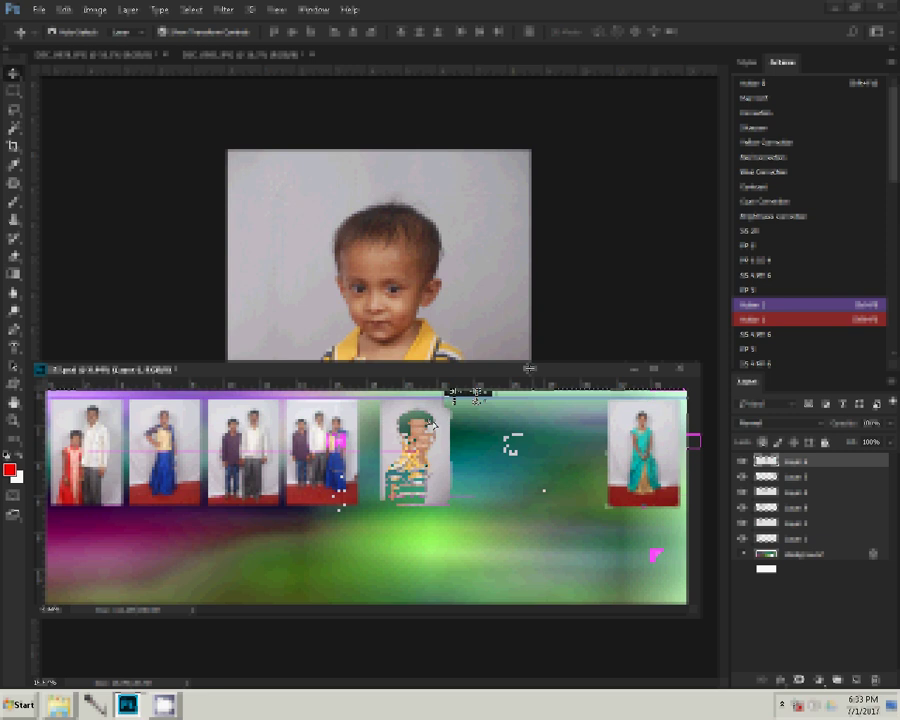
click(443, 327)
key(ctrl+alt+i)
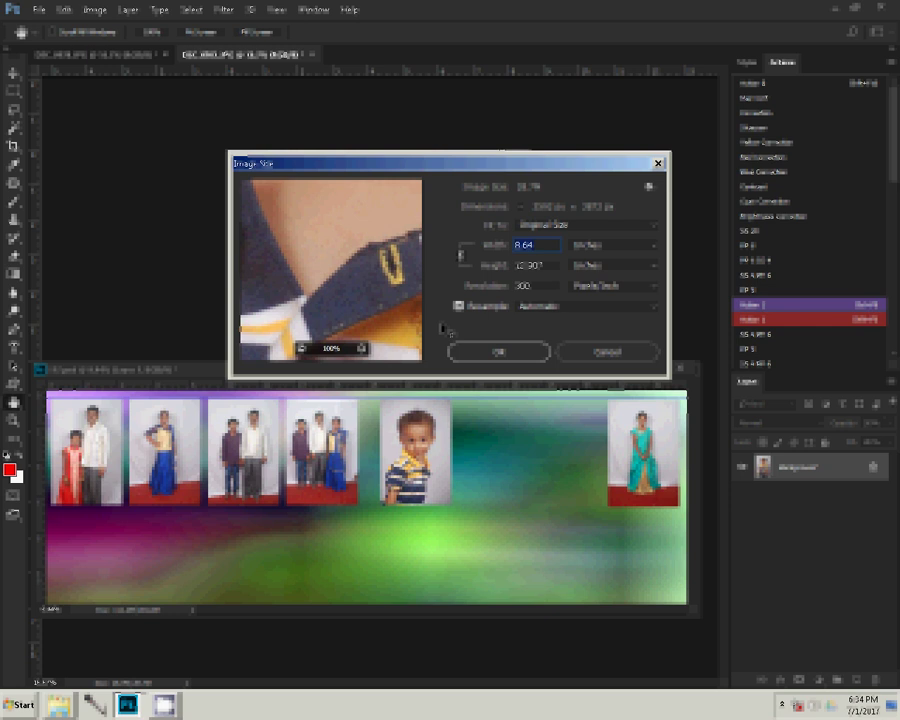
click(495, 353)
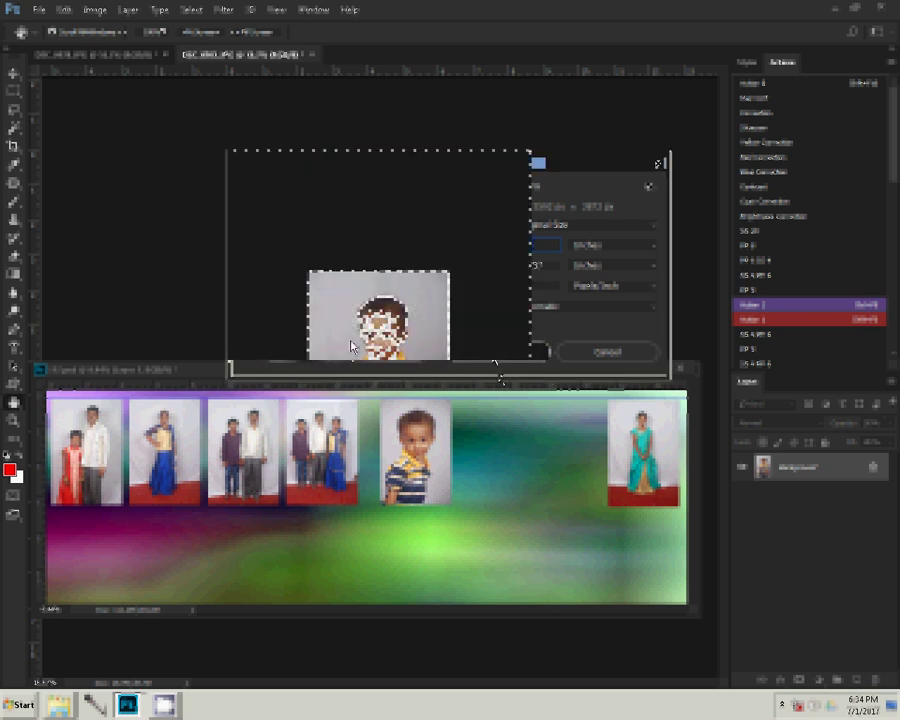
click(314, 54)
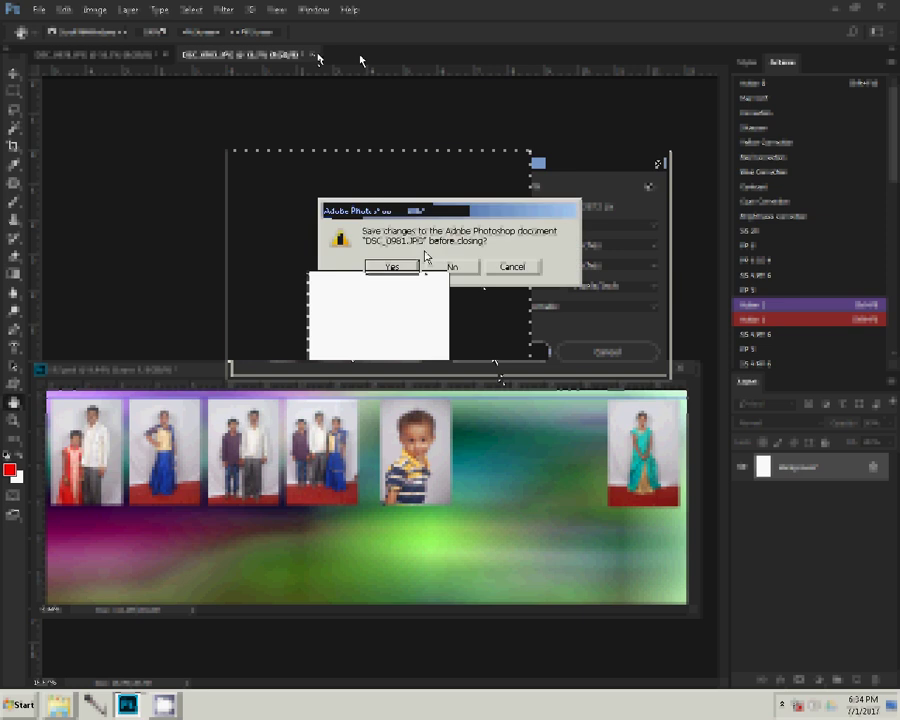
click(450, 266)
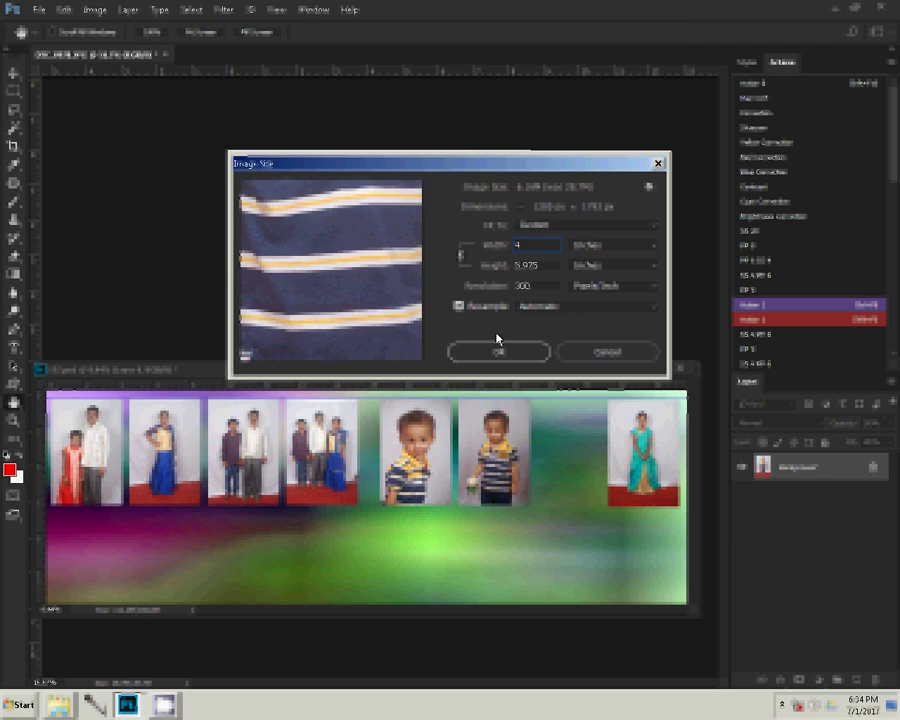
Resize the next child photo, close its source unsaved, and position the new portraits in the row.
click(497, 352)
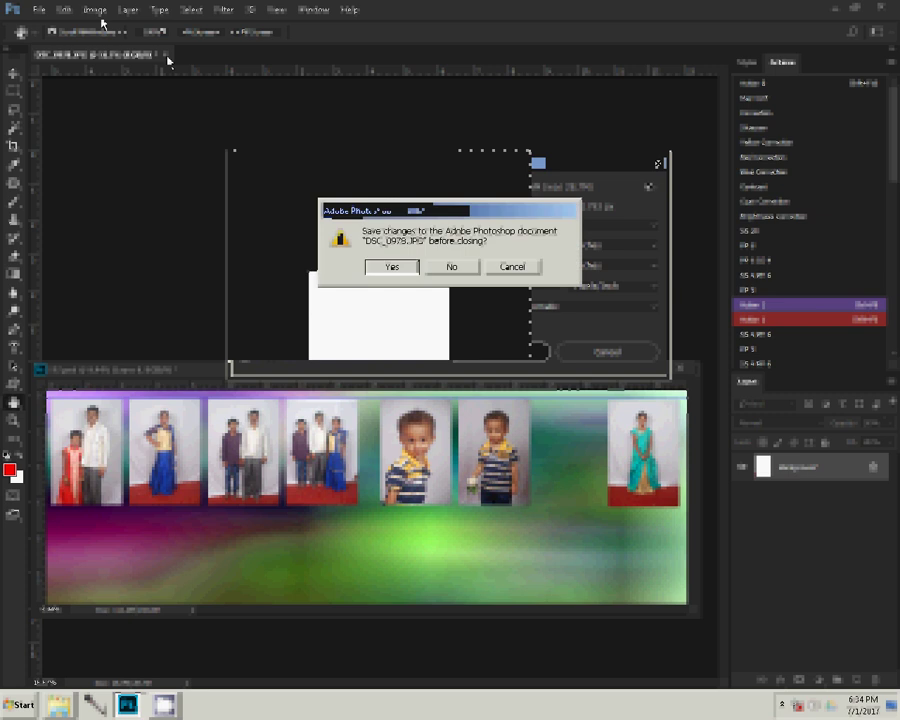
key(n)
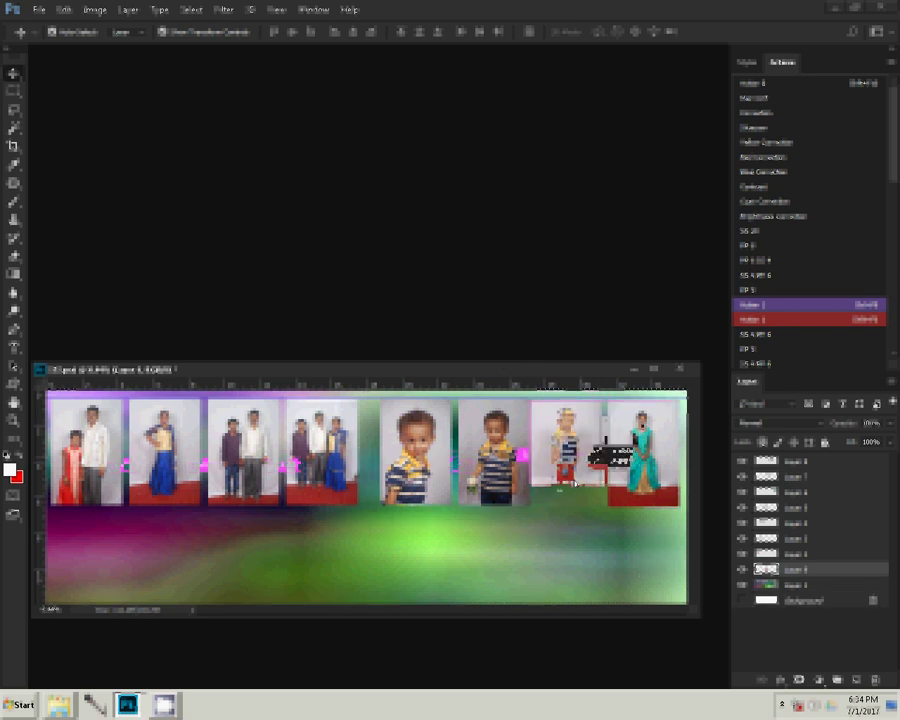
drag(575, 483, 575, 483)
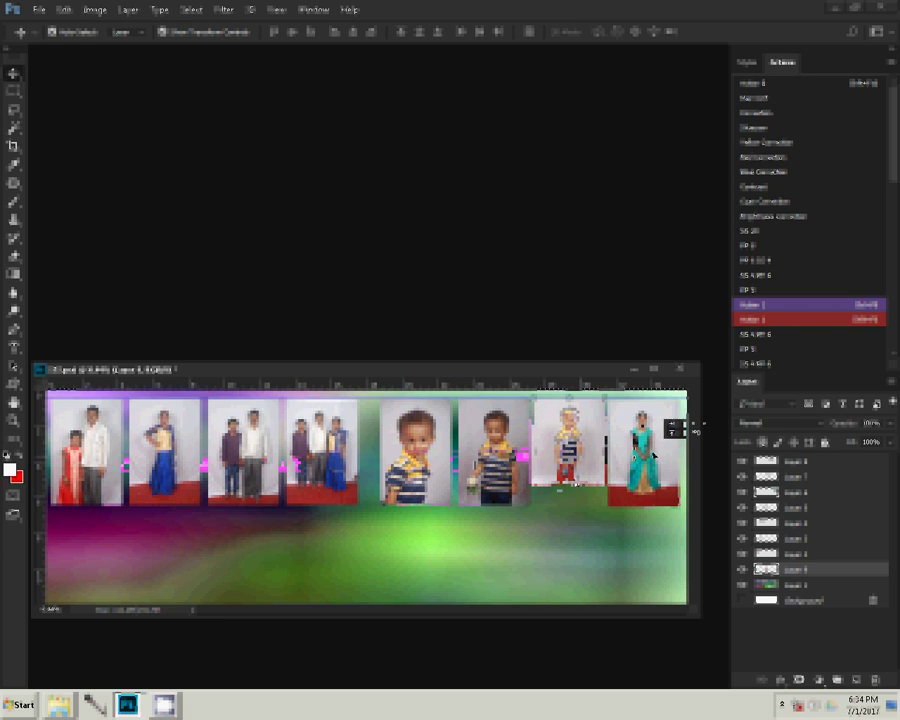
drag(692, 424, 311, 447)
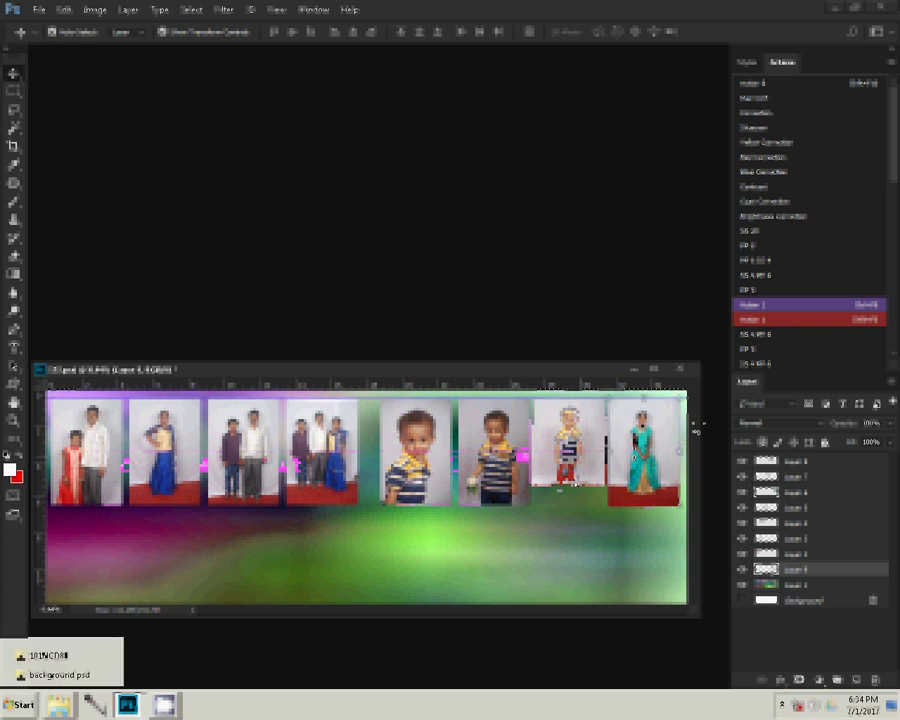
Bring up the photo folder, look inside the Delete folder, and return to 101NCD80.
click(40, 648)
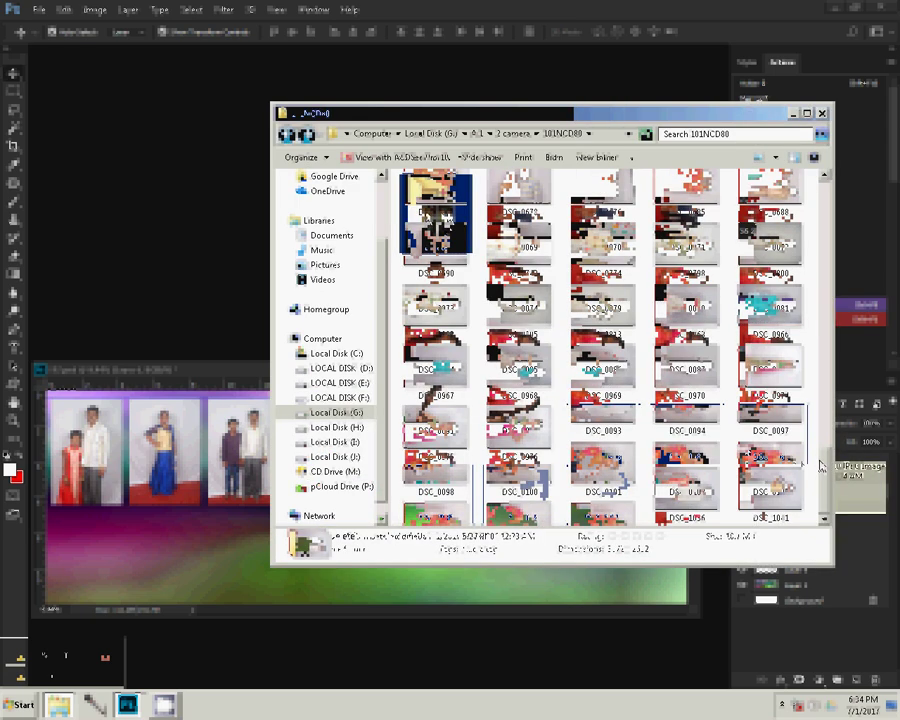
click(428, 215)
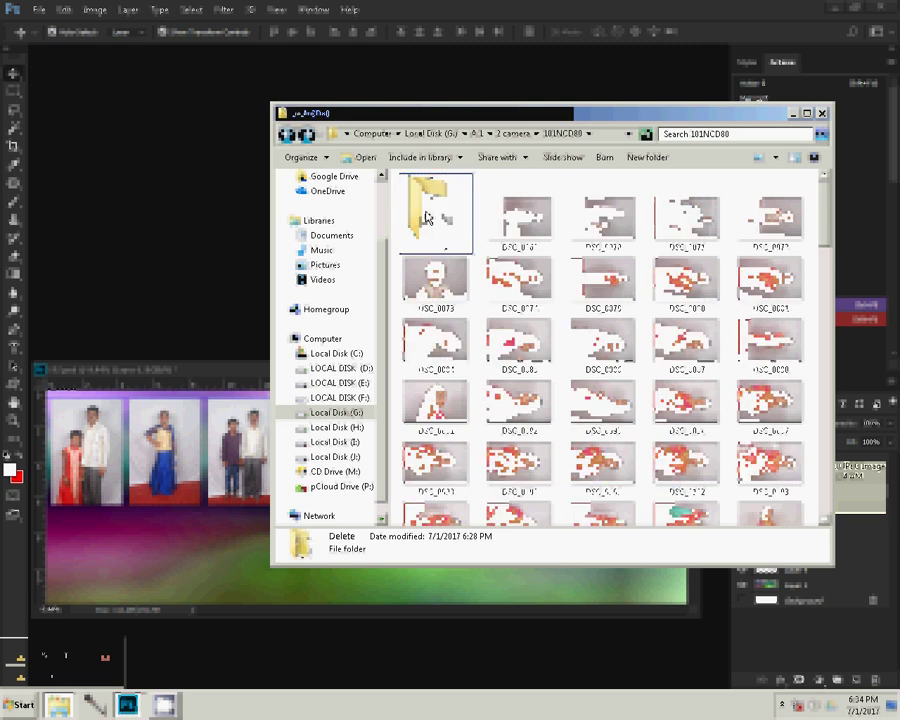
double_click(428, 215)
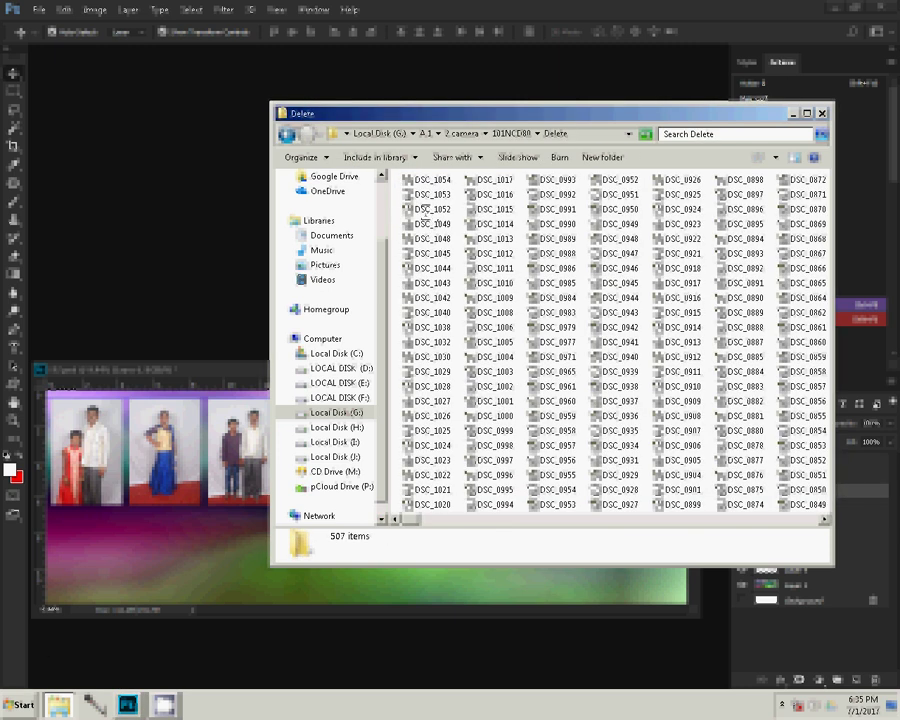
key(ctrl+a)
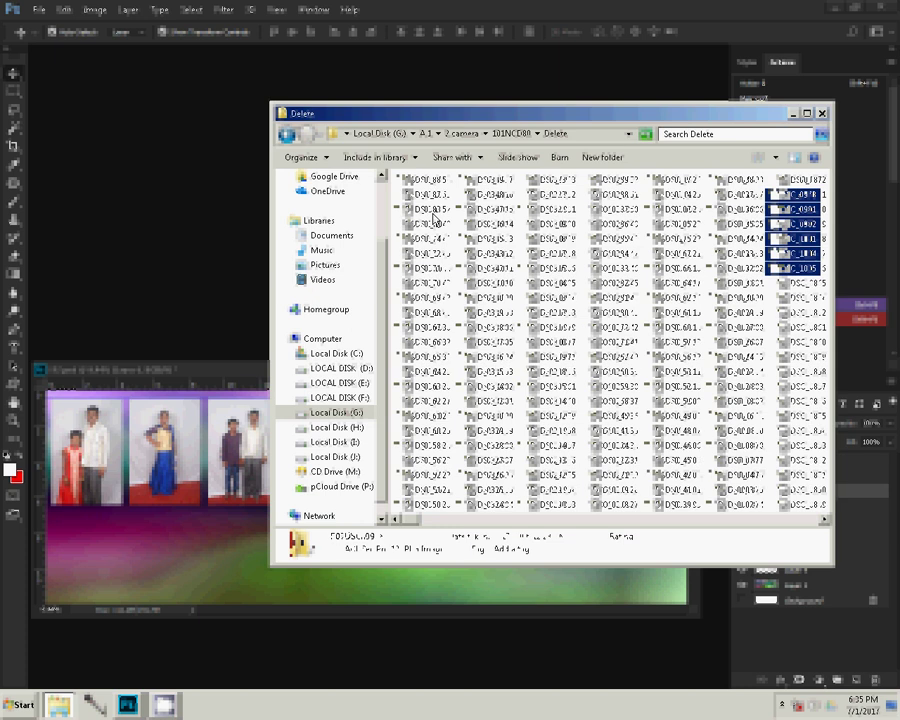
click(288, 135)
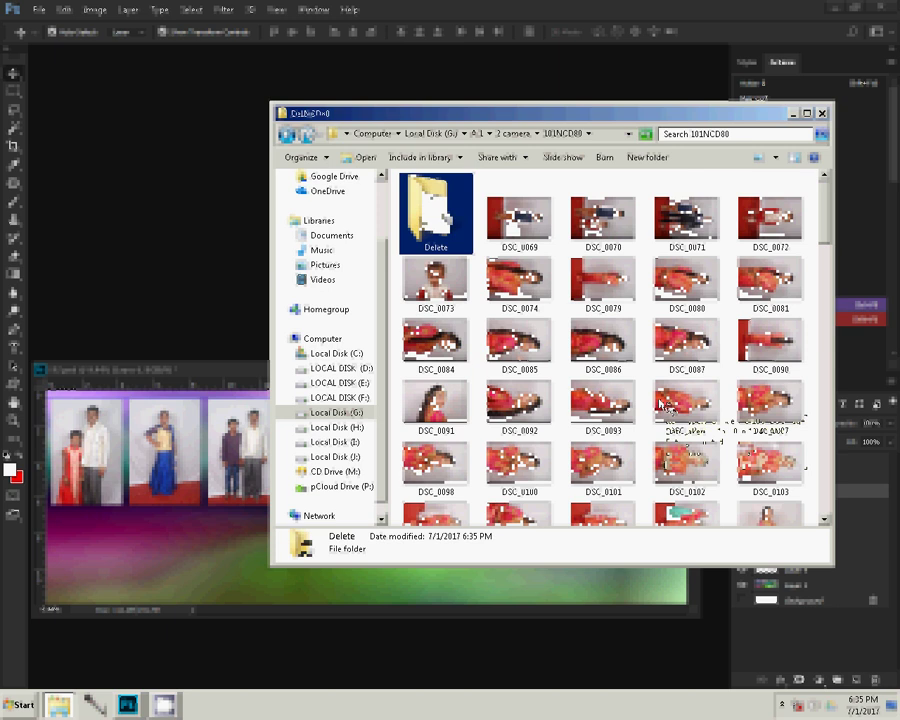
Select group photos DSC_0187, DSC_0192, DSC_0193 and DSC_0191.
click(660, 404)
scroll(665, 400, down, 5)
scroll(678, 393, down, 3)
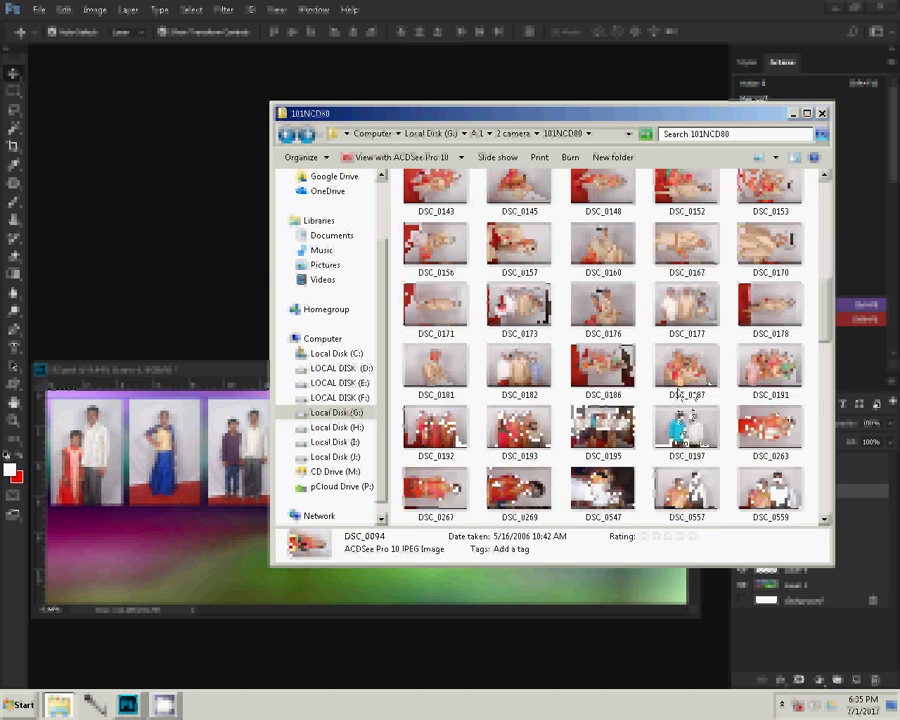
click(700, 377)
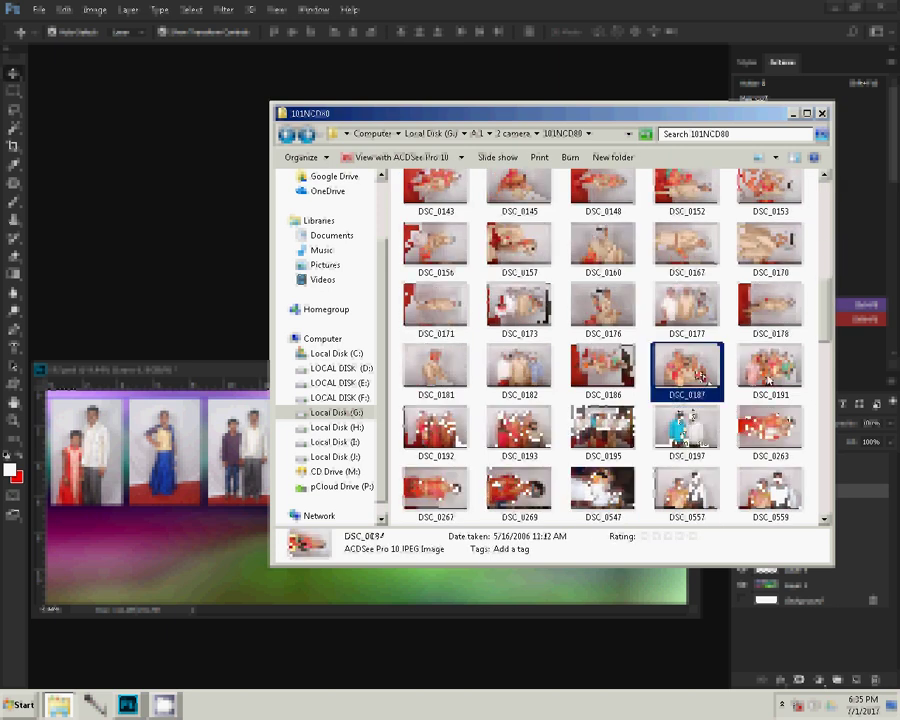
ctrl+click(450, 432)
ctrl+click(518, 430)
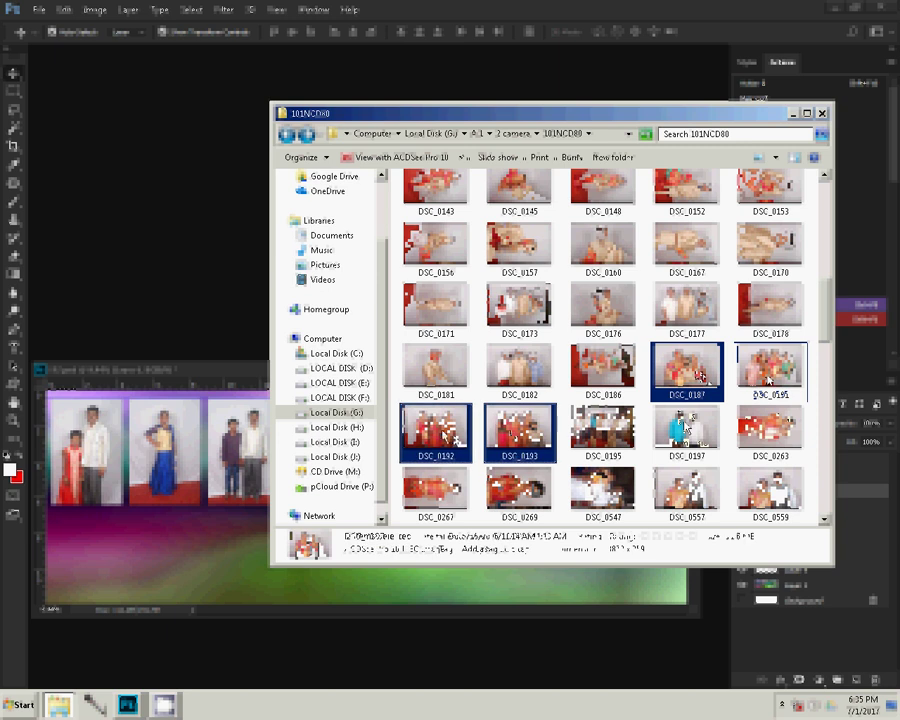
ctrl+click(768, 378)
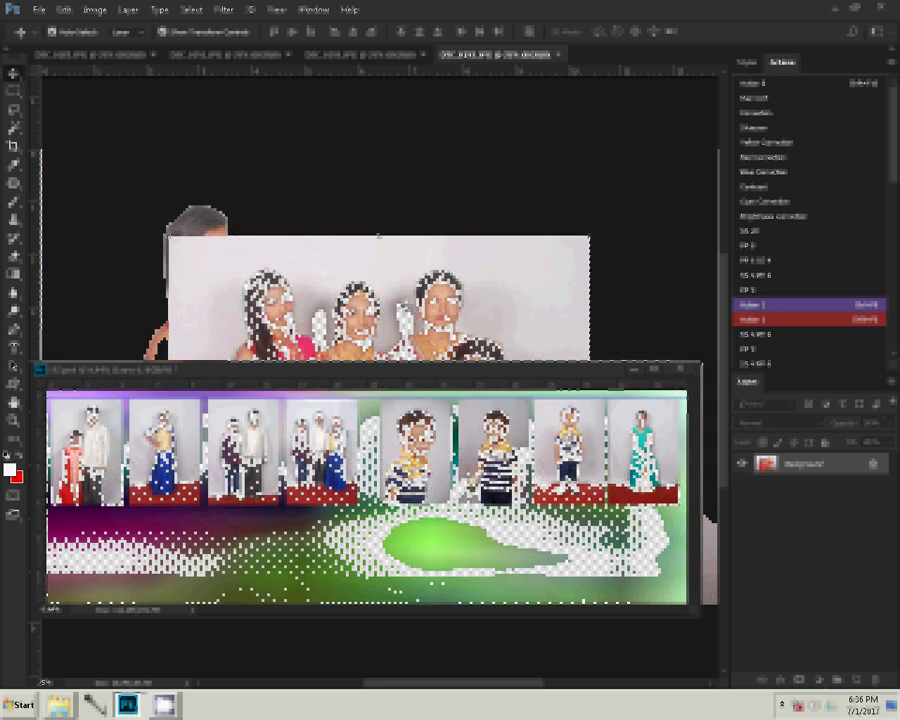
Close DSC_0193 and DSC_0192 without saving, nudging the group photo right in its lower-left frame.
click(558, 54)
click(464, 268)
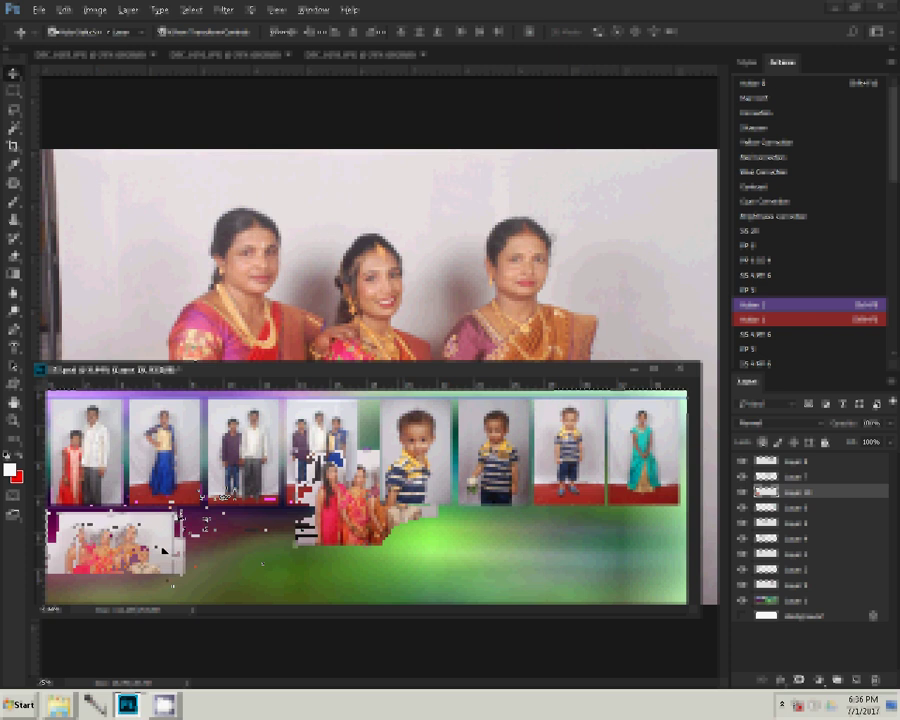
drag(160, 551, 180, 553)
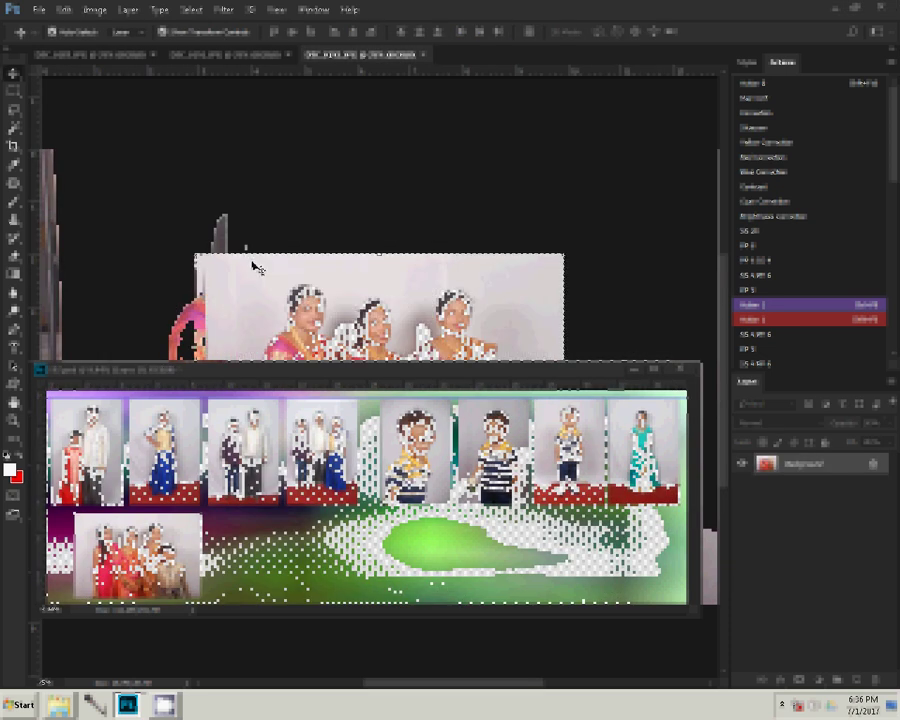
key(ctrl+w)
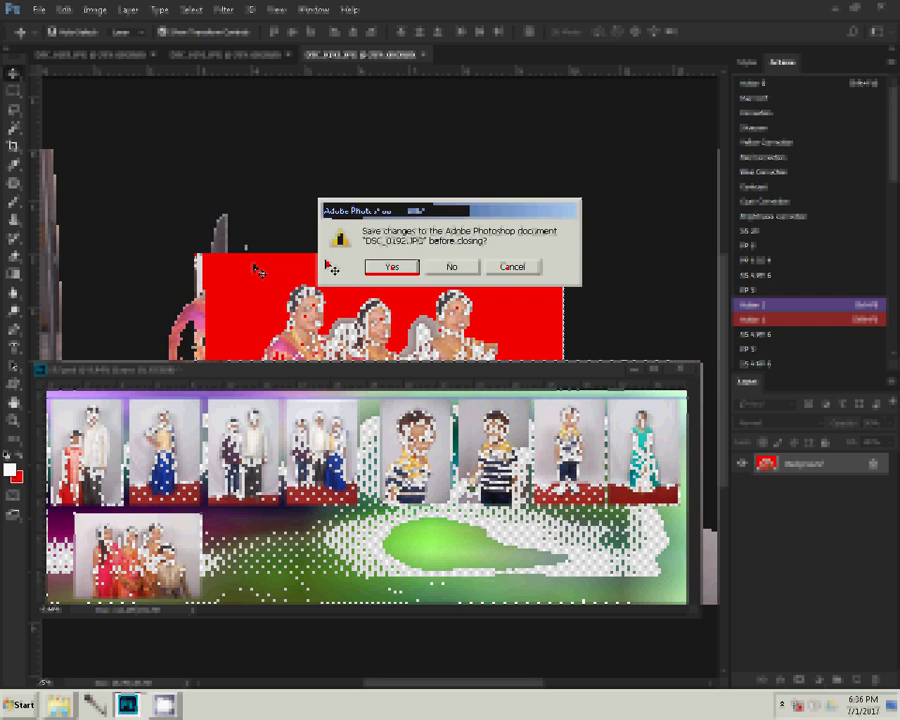
key(Return)
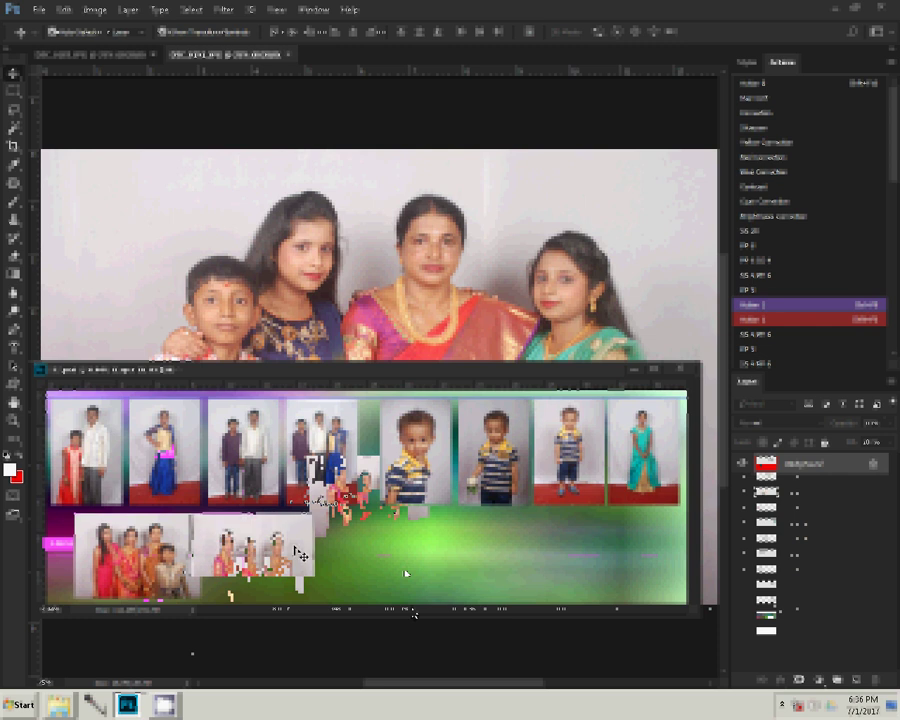
Resize the second group photo, fill its selection with red, and close DSC_0191.JPG unsaved.
click(287, 577)
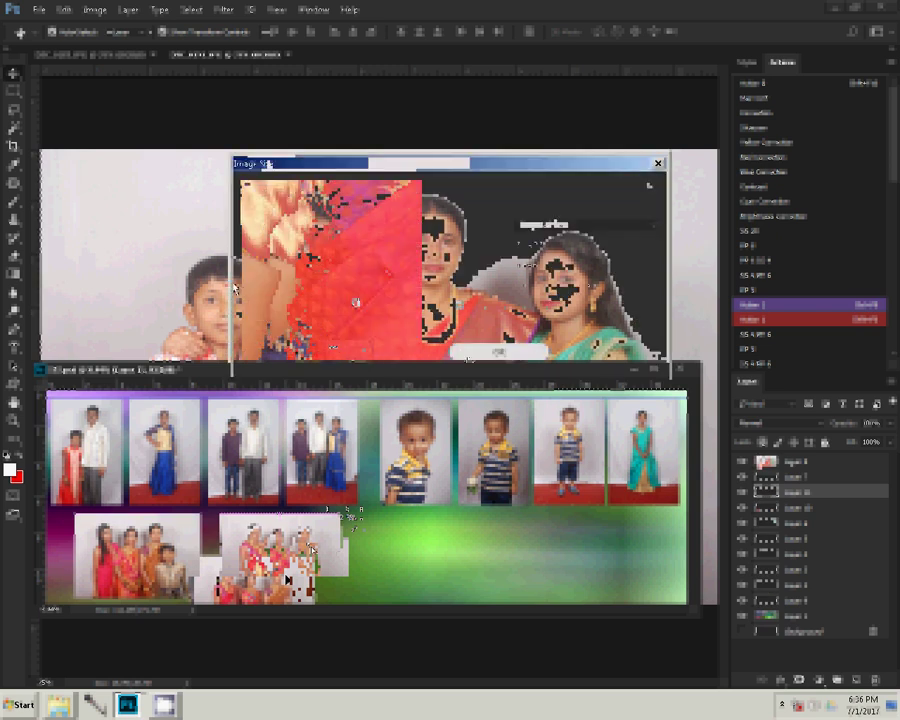
click(471, 347)
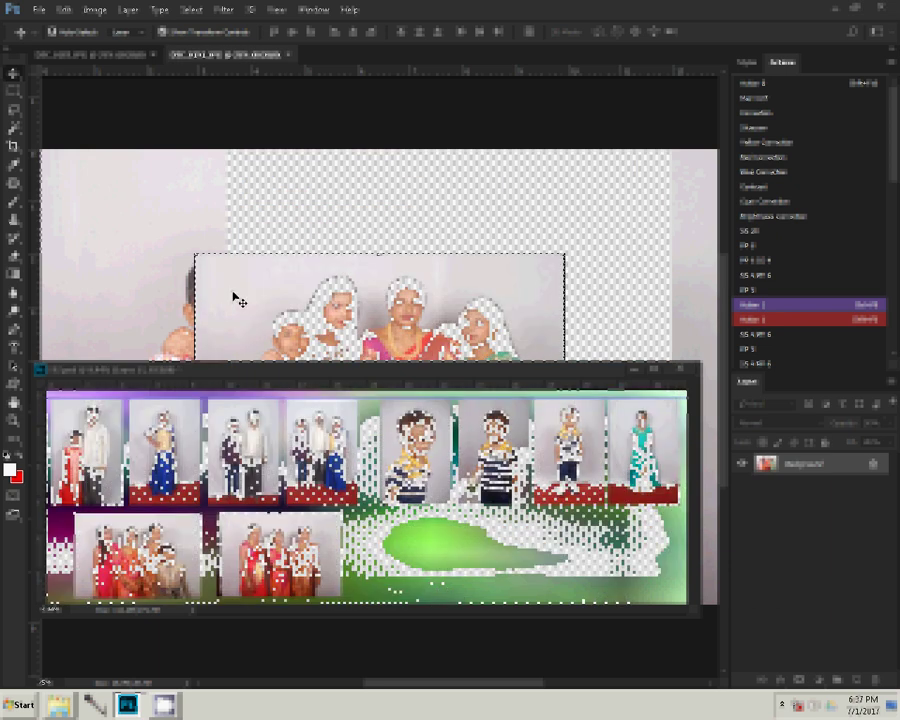
key(ctrl+BackSpace)
key(ctrl+w)
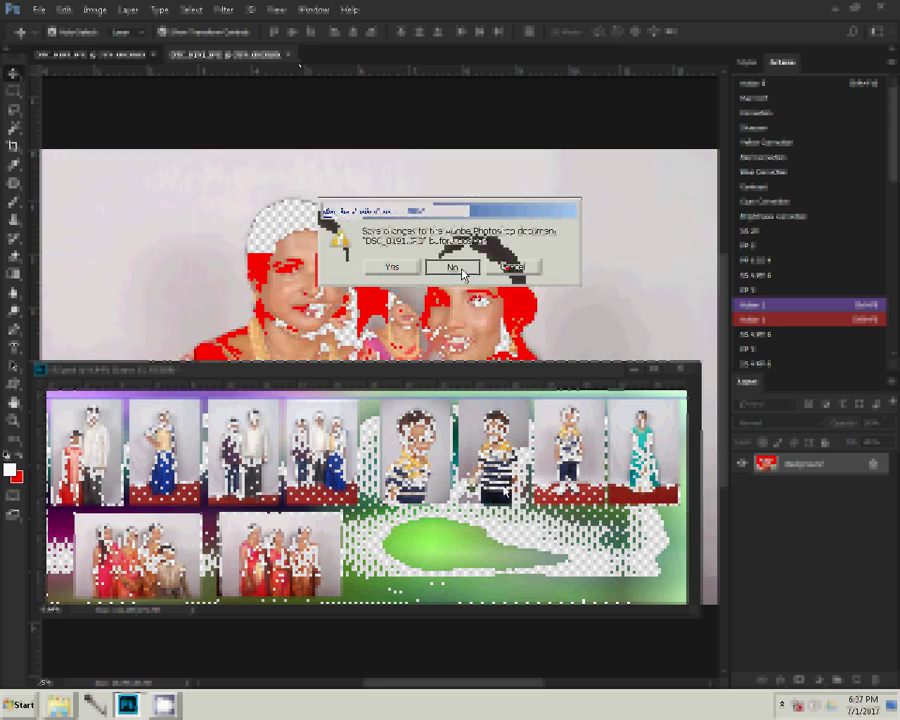
click(452, 267)
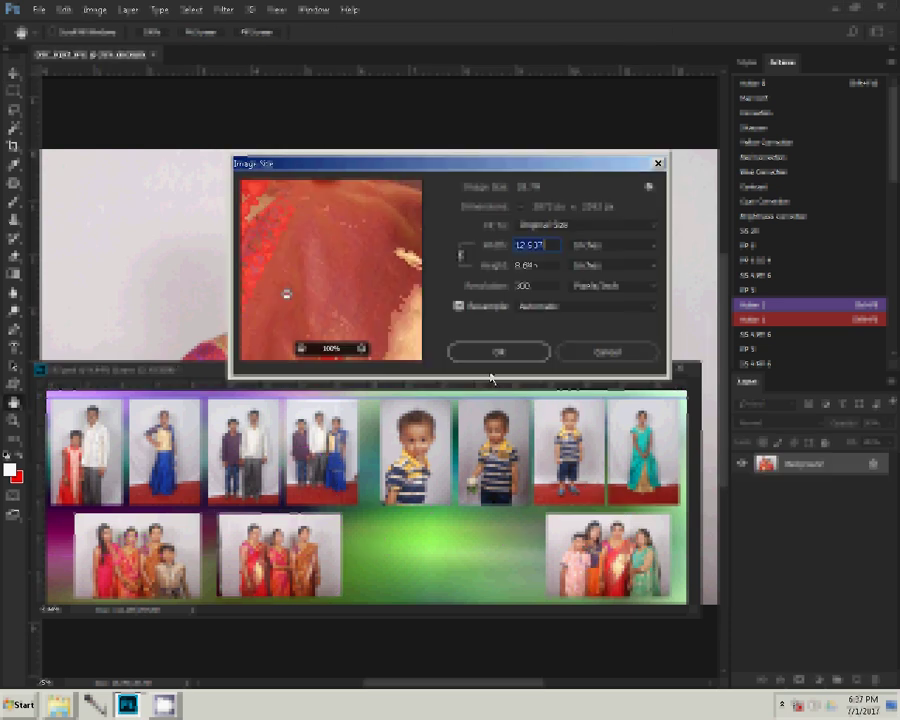
Apply the new image size to DSC_0187.JPG, then close it without saving.
click(489, 356)
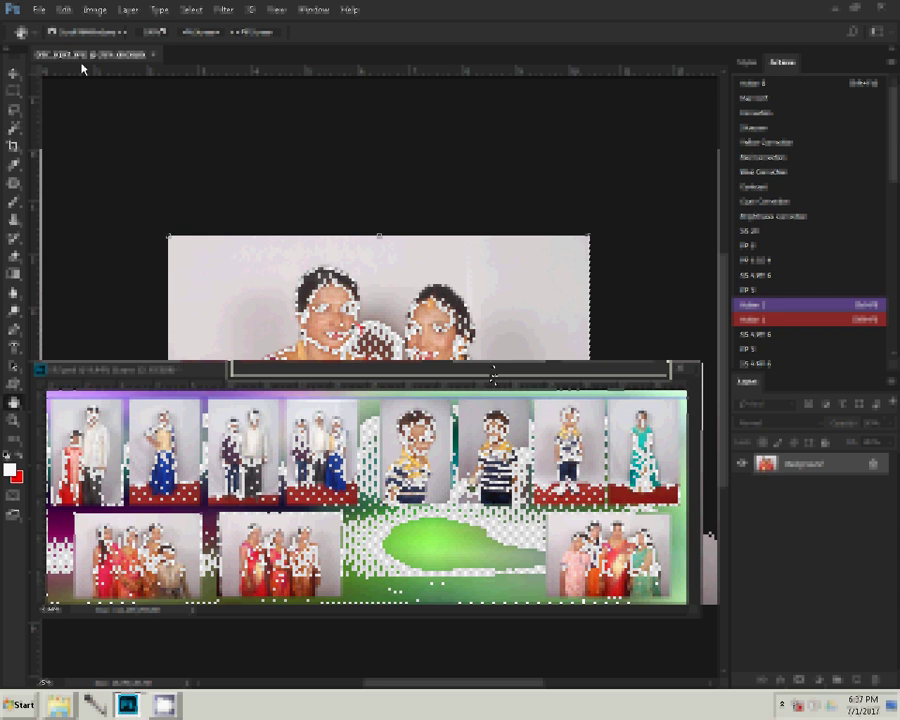
click(155, 54)
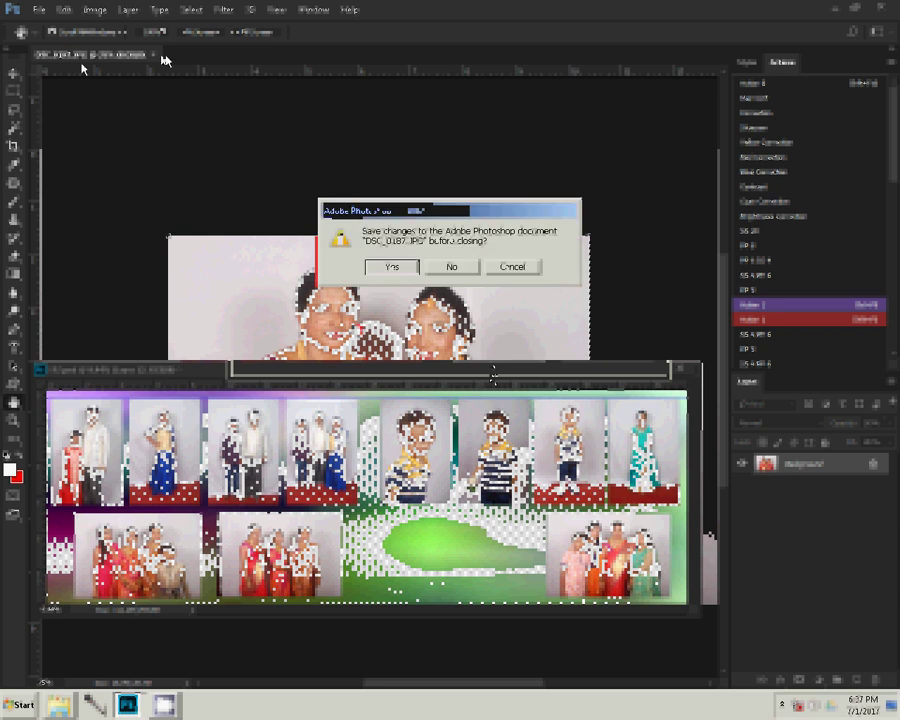
click(452, 267)
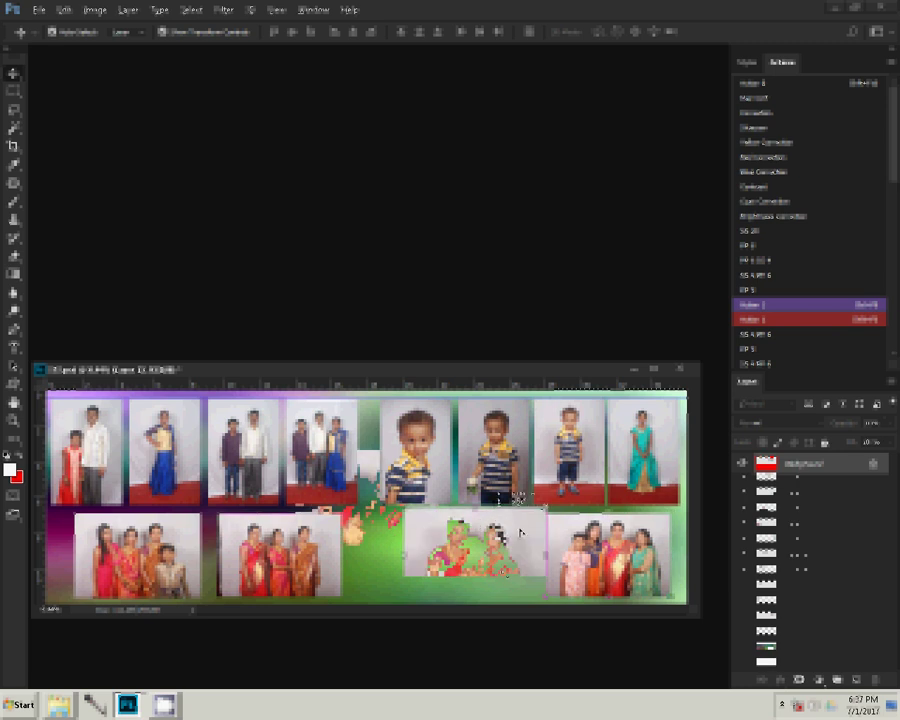
Drag the two-women photo into the lower-middle gap and hide the gradient background layer.
drag(520, 532, 498, 537)
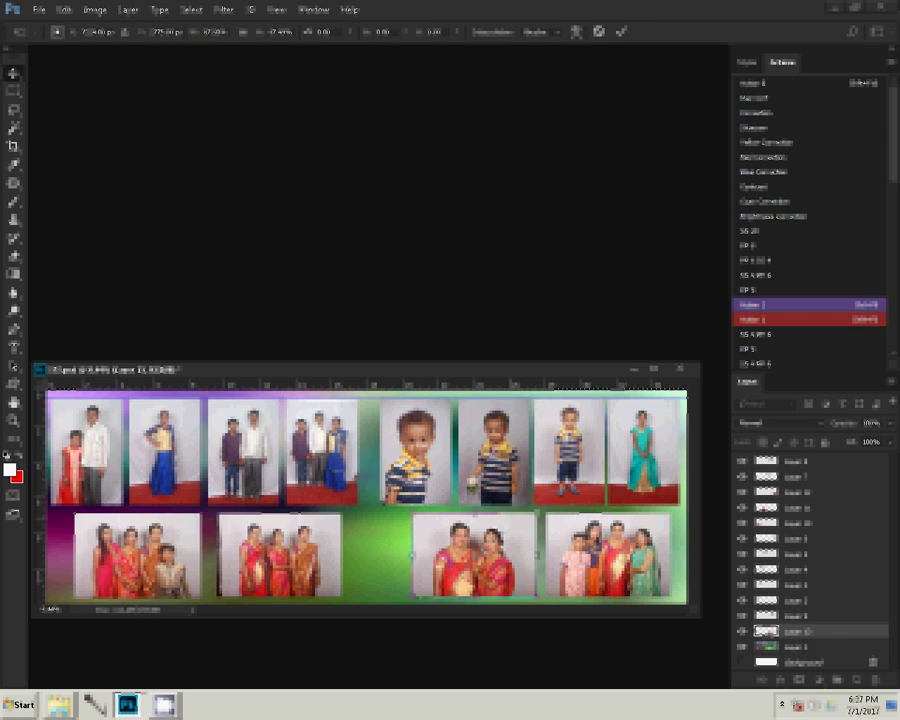
click(743, 647)
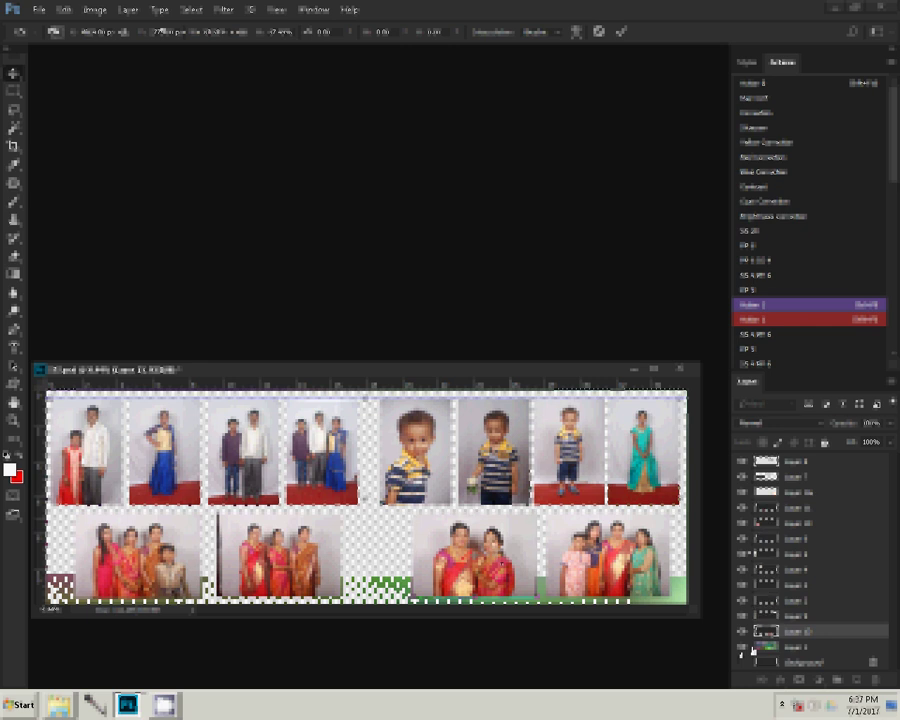
Add a Stroke layer style with a multicoloured gradient fill to border the photos.
click(780, 679)
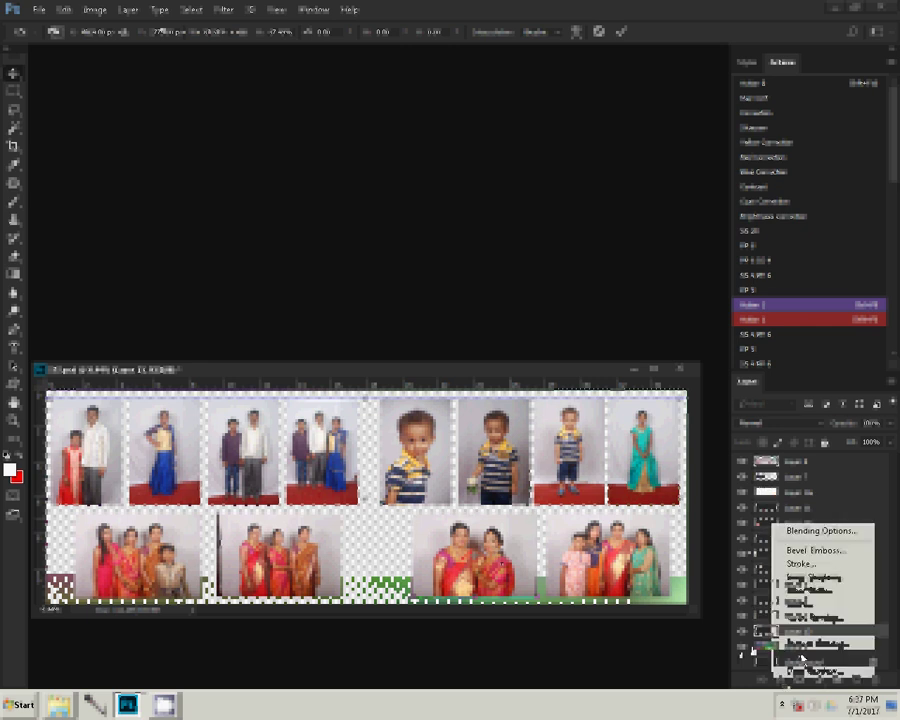
click(809, 567)
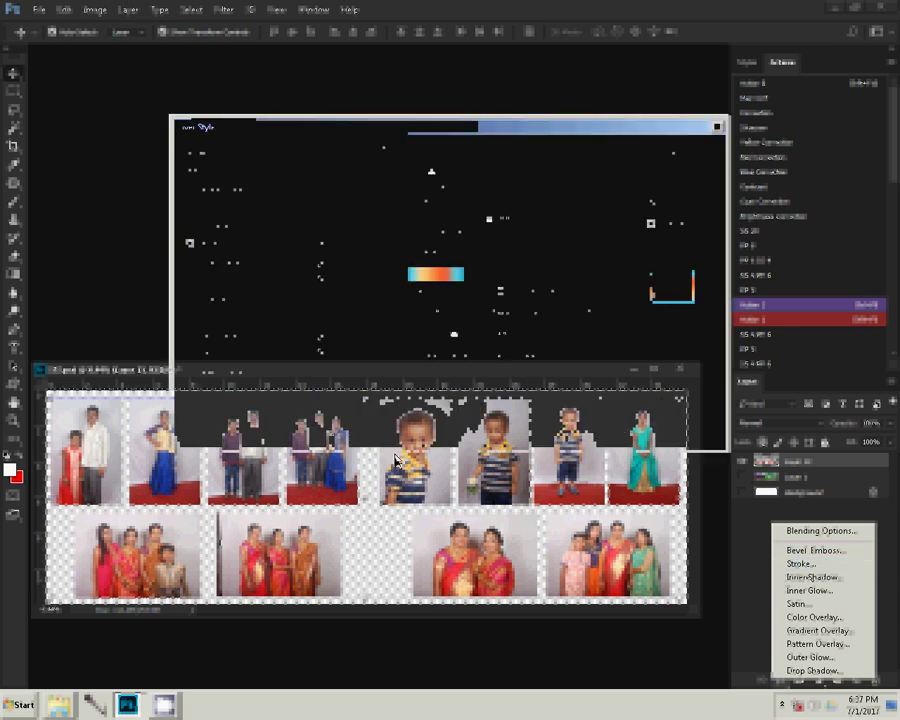
click(457, 275)
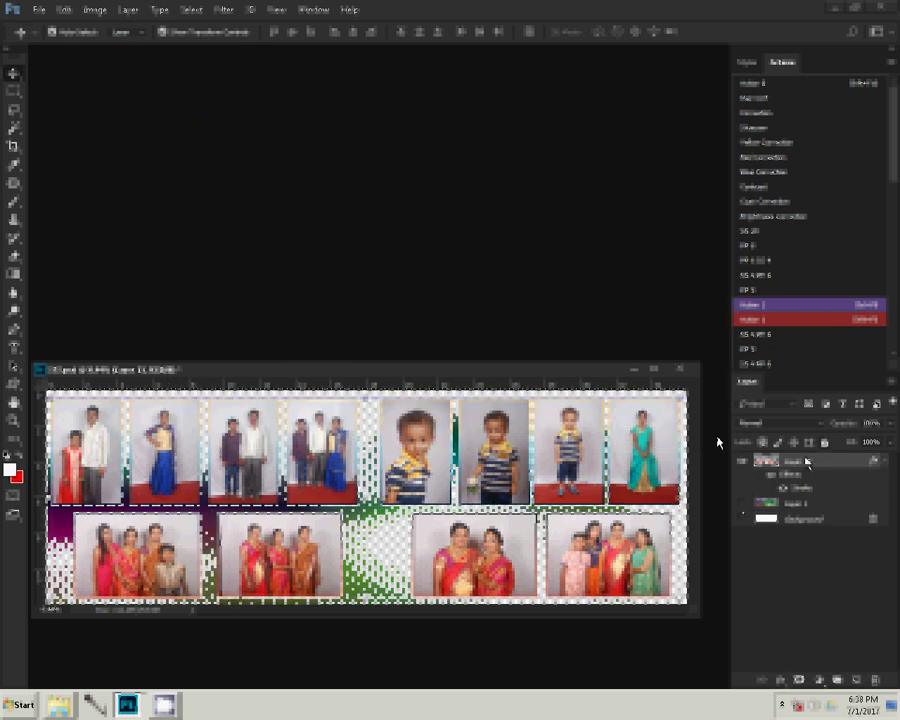
Save the album page as '178' in Photoshop (*.PSD) format.
click(38, 10)
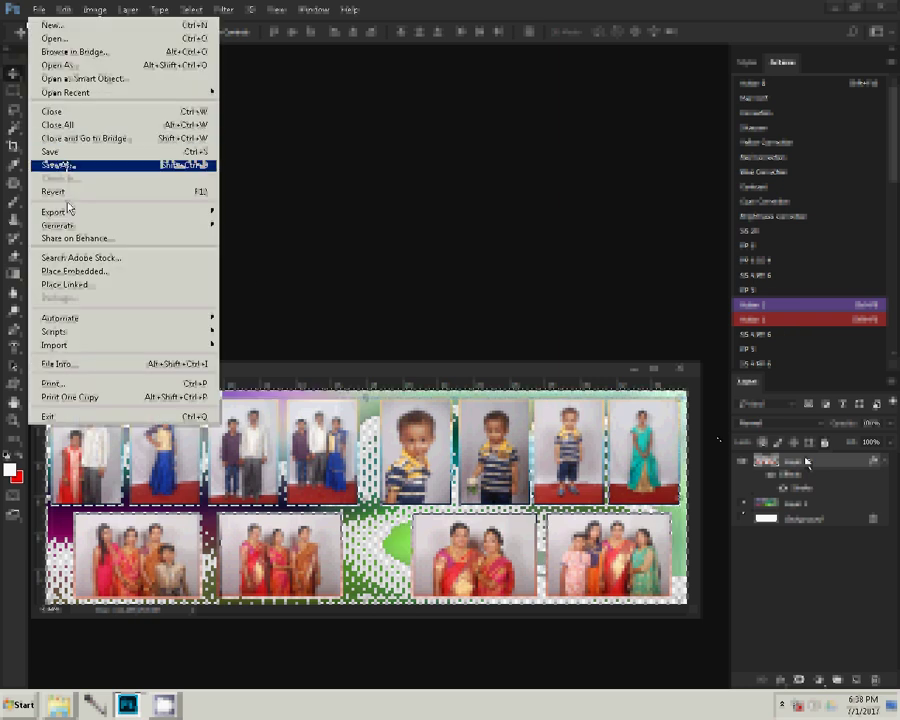
click(66, 166)
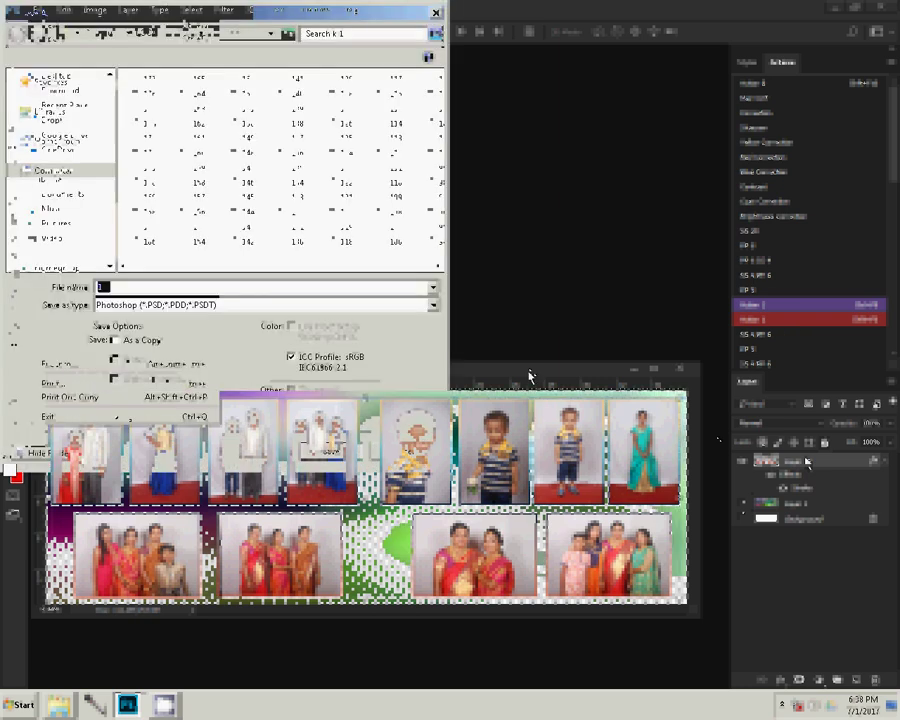
text(17)
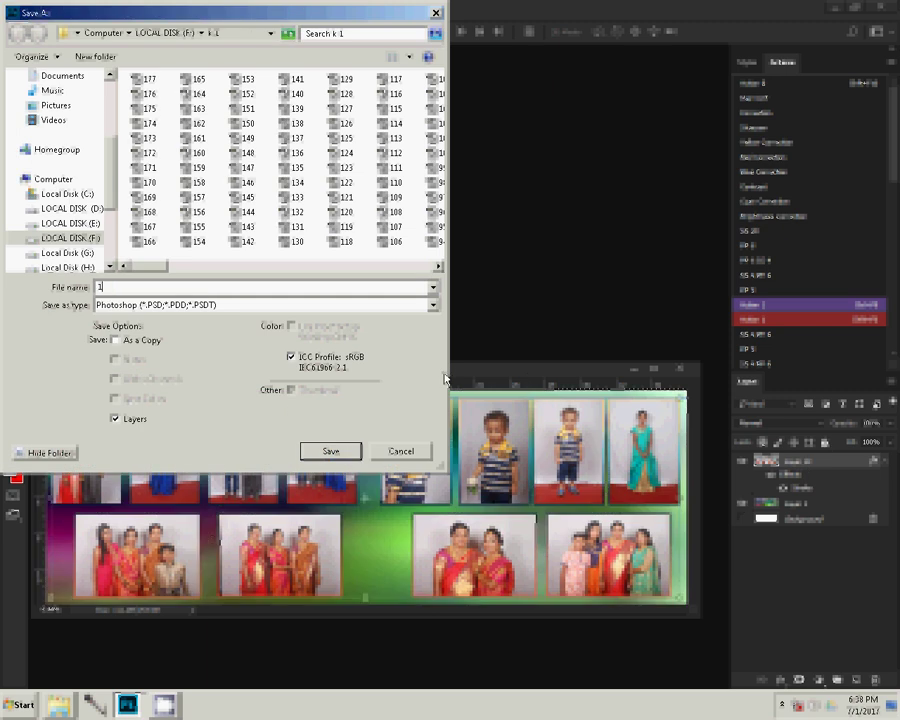
text(8)
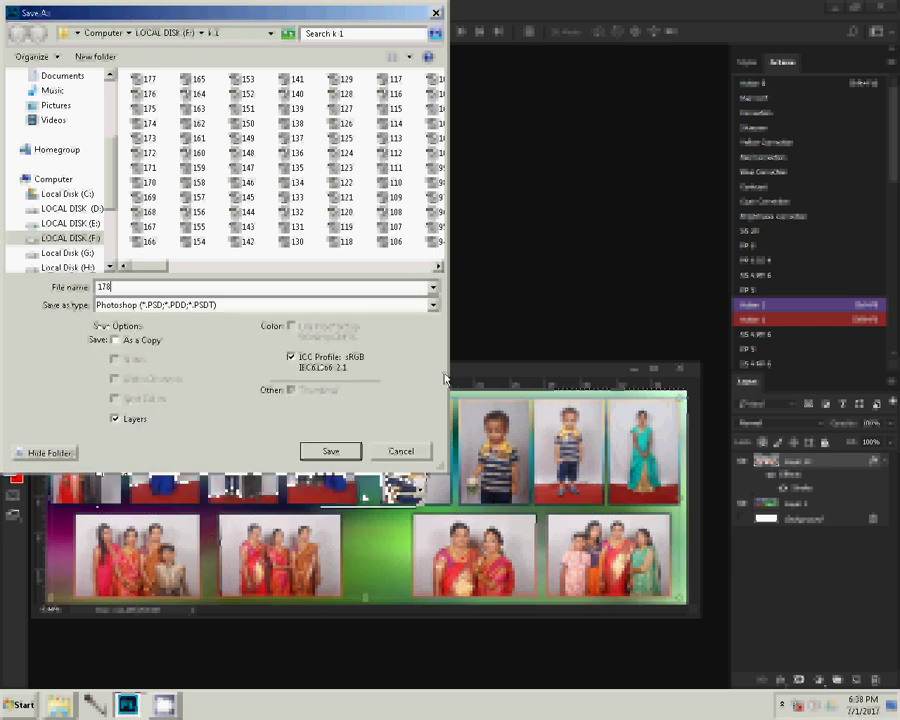
click(352, 455)
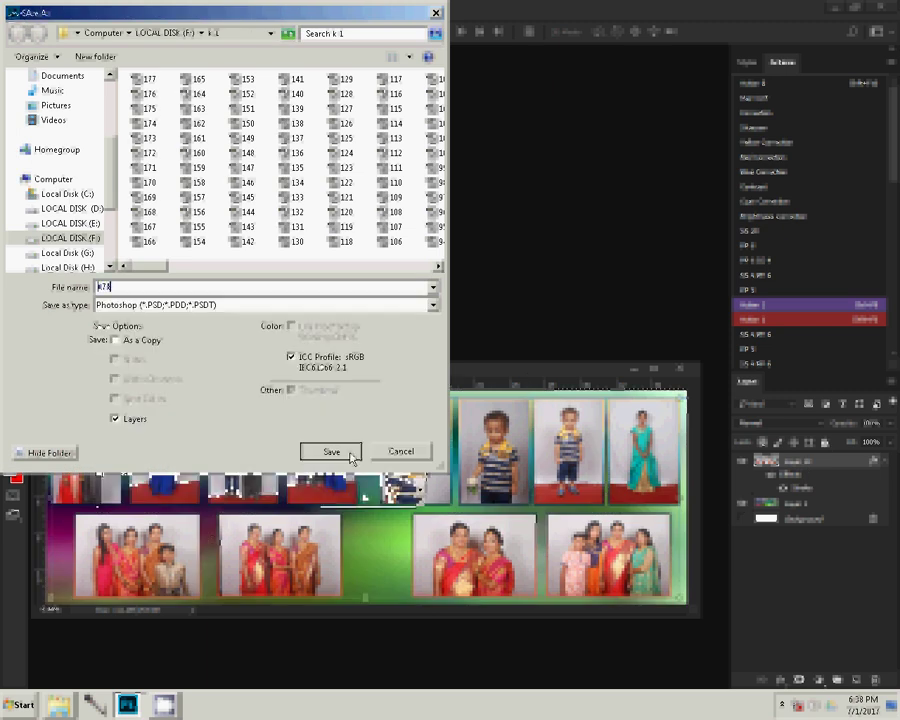